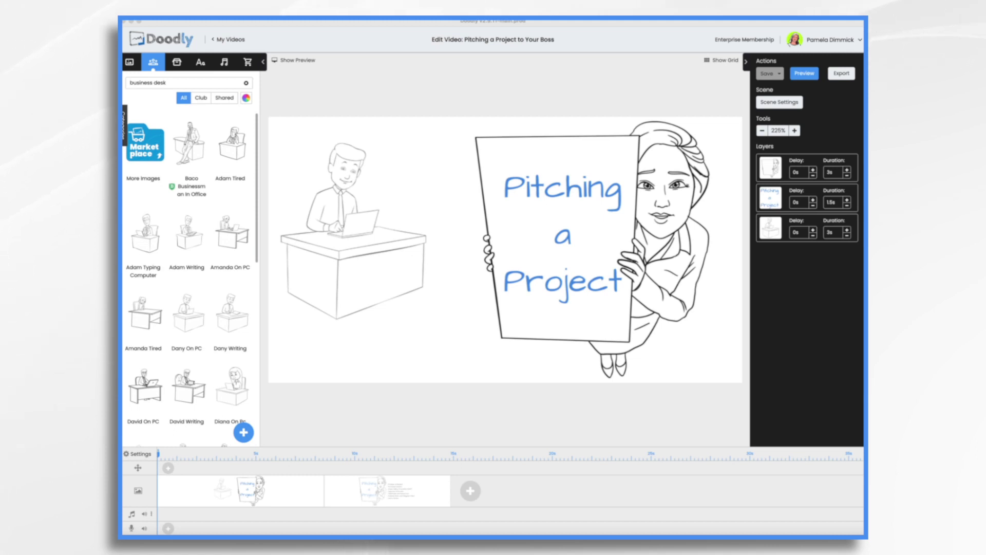
Open the second scene, 'Pitching a Project', with the pitch outline bullet list
{"action": "left_click", "coordinate": [418, 499]}
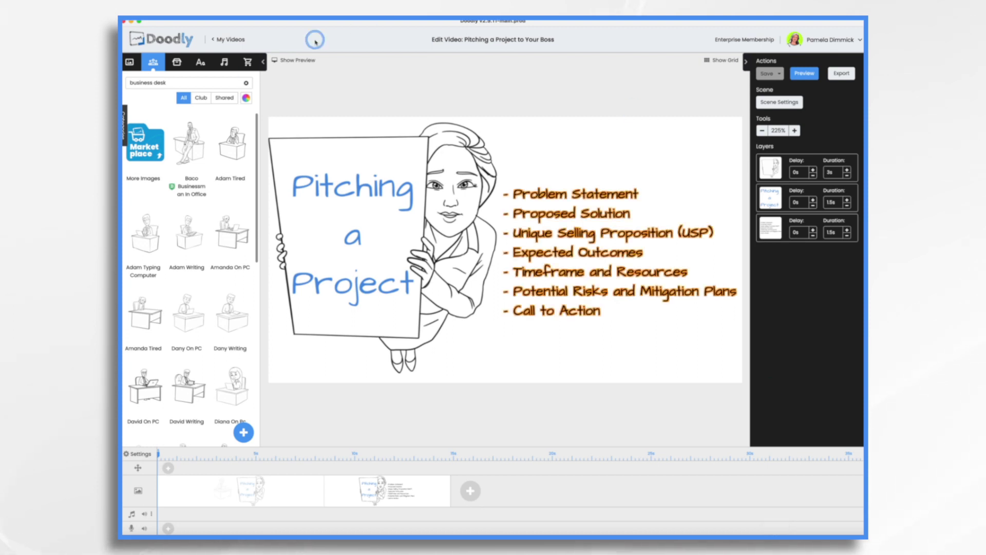
Upload the SuperConnect Audio clip (01:23) and place it on the timeline's audio track
{"action": "left_click", "coordinate": [224, 62]}
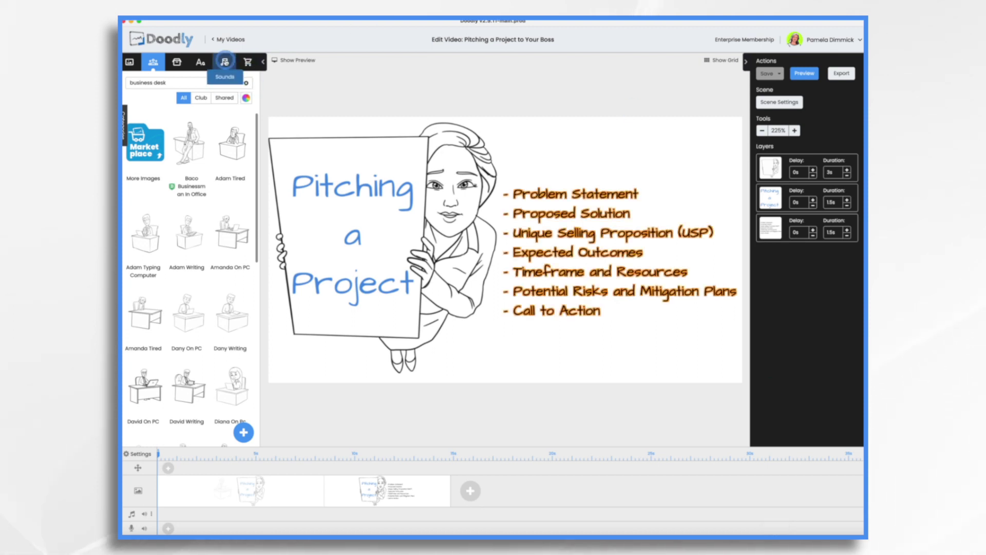
{"action": "left_click", "coordinate": [245, 433]}
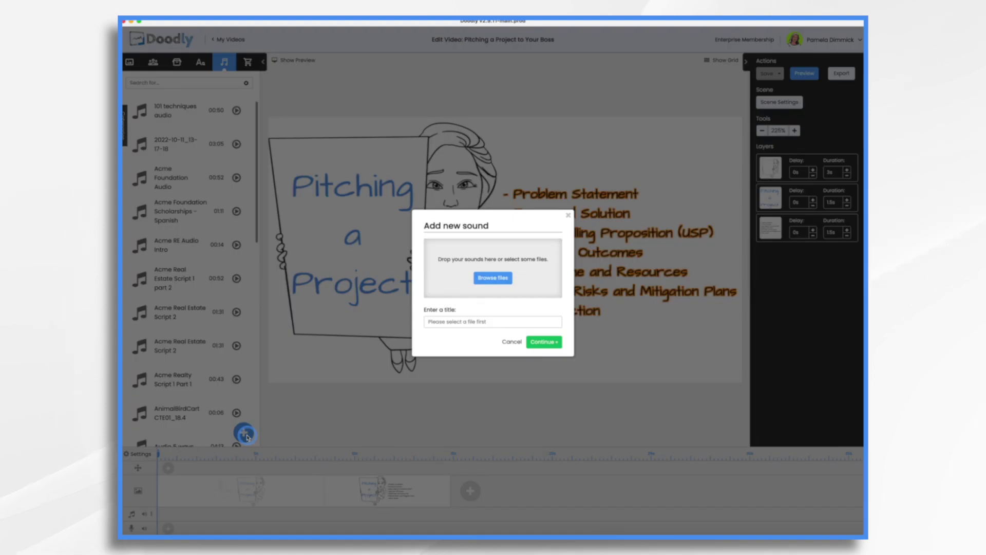
{"action": "left_click", "coordinate": [491, 278]}
{"action": "left_click", "coordinate": [606, 354]}
{"action": "left_click", "coordinate": [543, 346]}
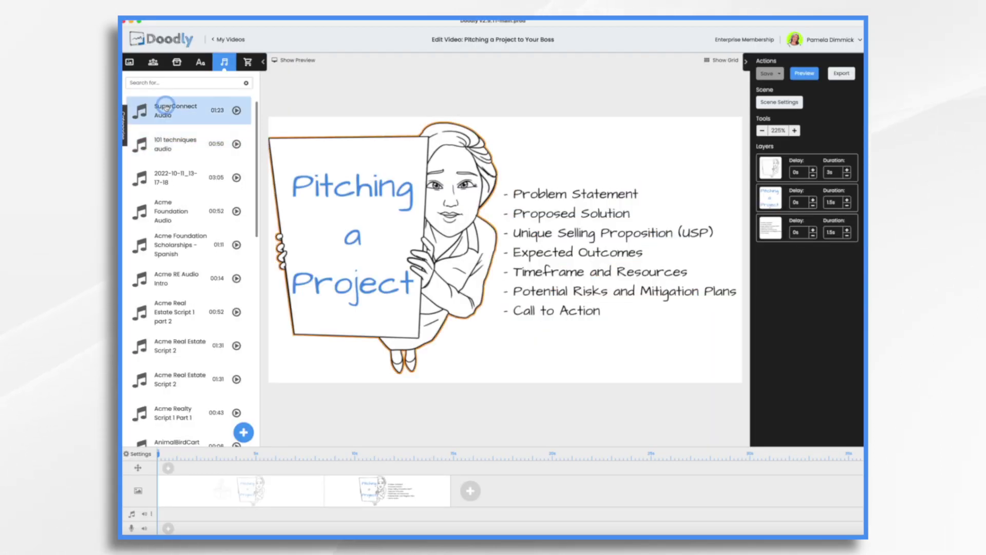
{"action": "left_click_drag", "start_coordinate": [166, 108], "coordinate": [220, 523]}
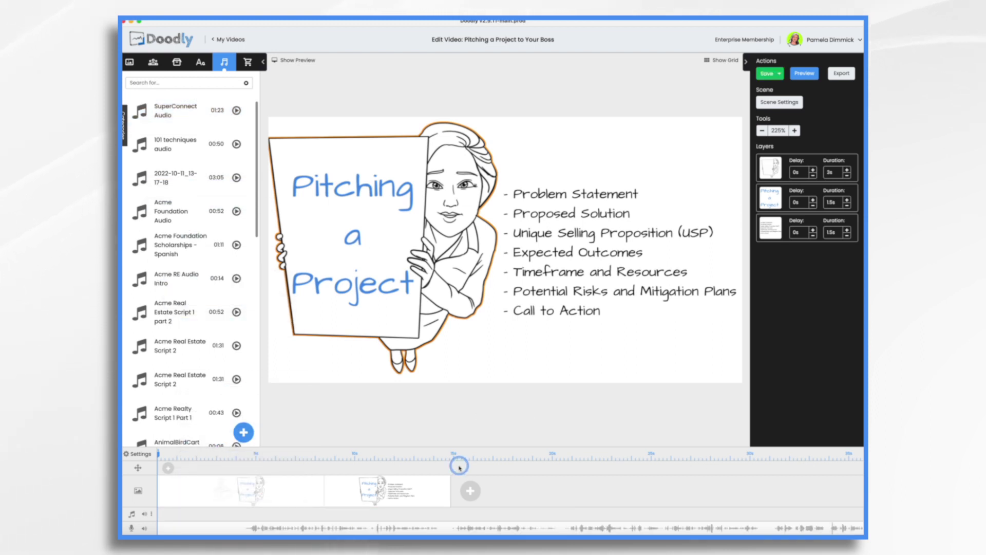
In scene 1, change the woman's sign text to 'CRM?' and move it to the top
{"action": "left_click", "coordinate": [273, 490]}
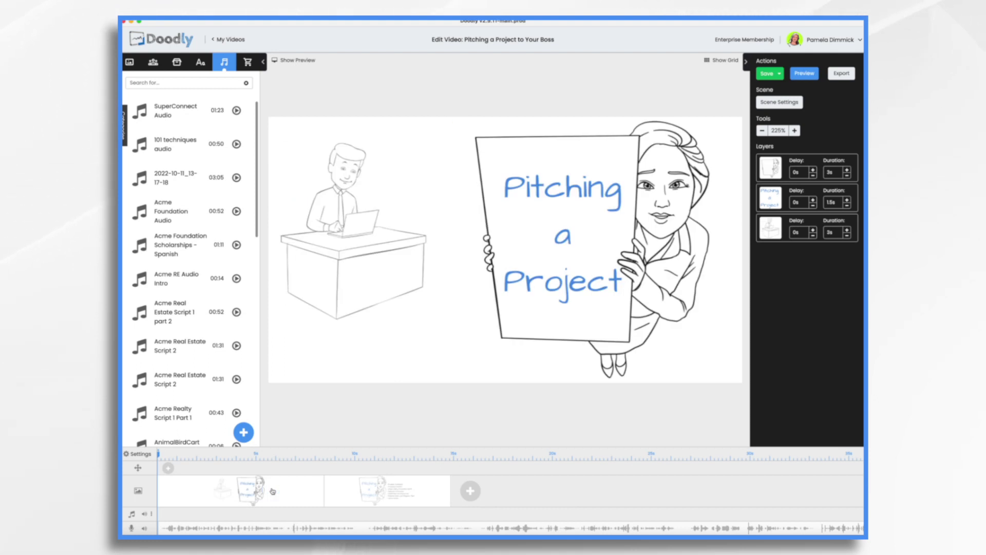
{"action": "left_click", "coordinate": [582, 139]}
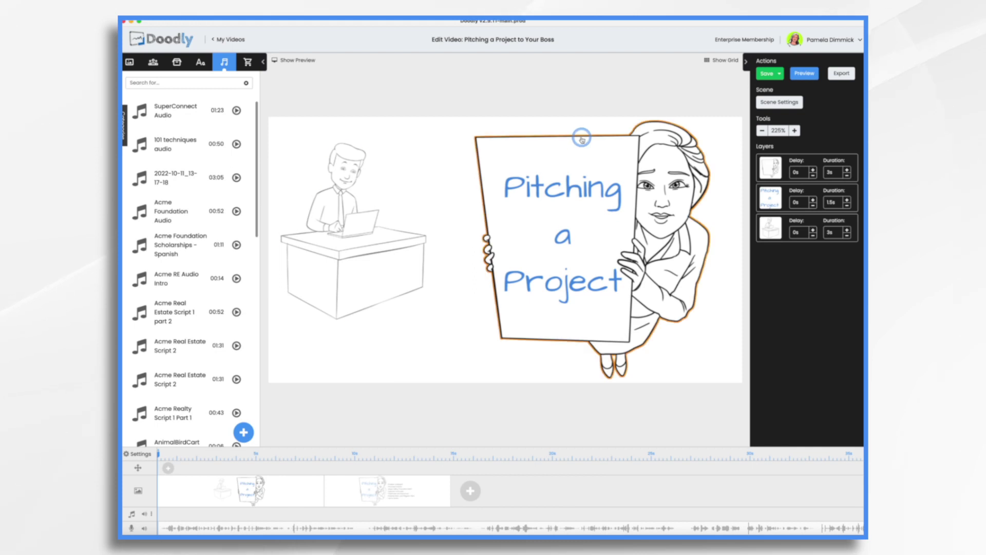
{"action": "double_click", "coordinate": [566, 193]}
{"action": "triple_click", "coordinate": [479, 242]}
{"action": "type", "text": "CRM?"}
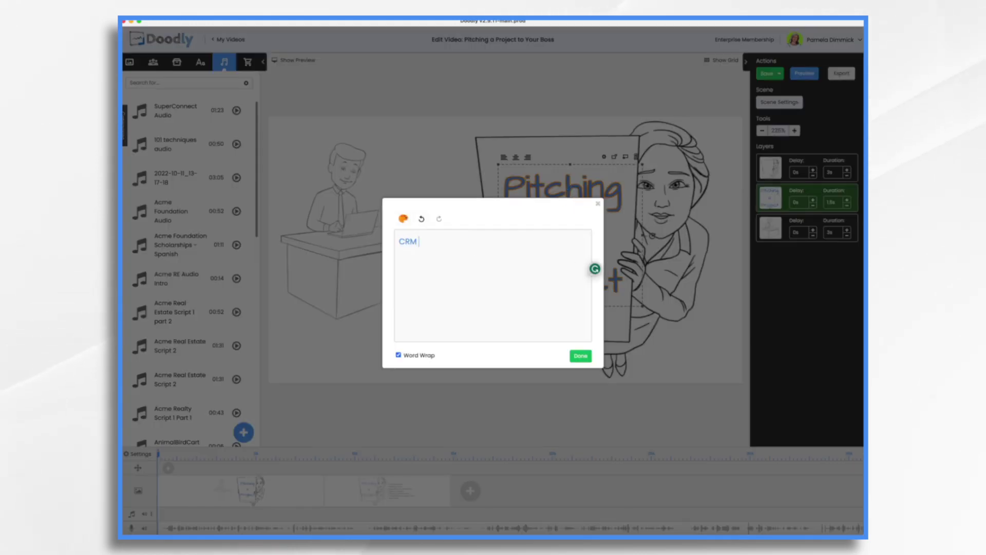
{"action": "left_click", "coordinate": [584, 356]}
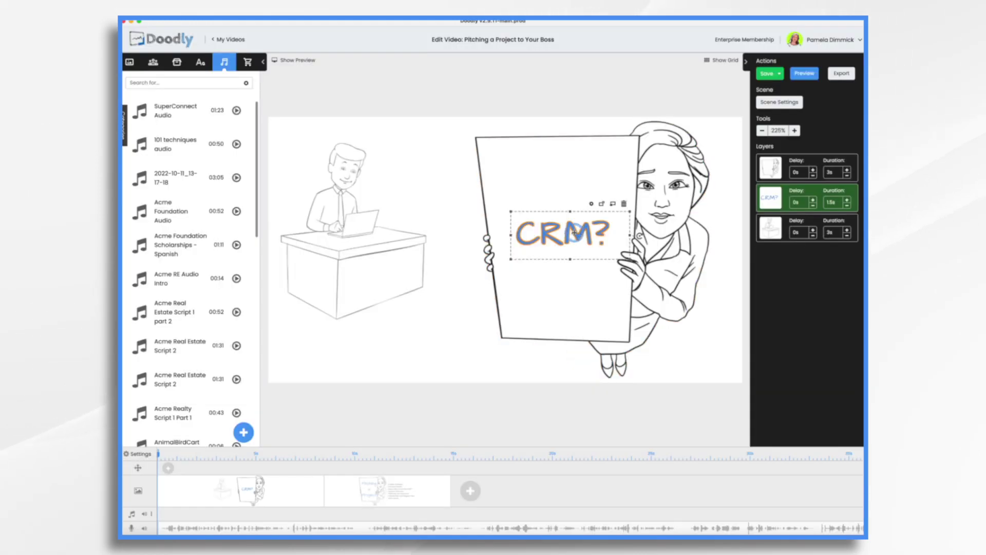
{"action": "left_click_drag", "start_coordinate": [566, 234], "coordinate": [566, 176]}
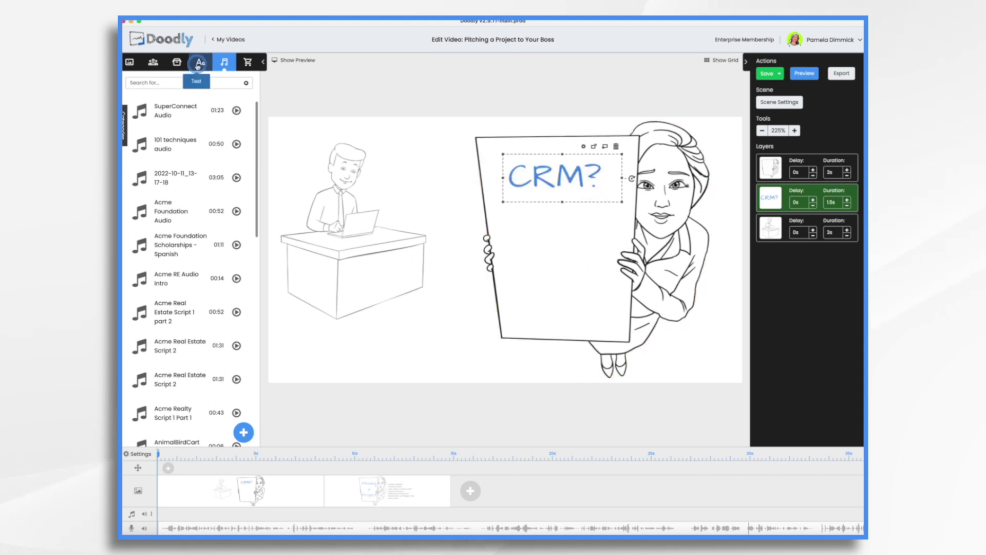
Add a centred, enlarged 'Hear me out...' line in Architects Daughter beneath CRM? on the sign
{"action": "left_click", "coordinate": [199, 64]}
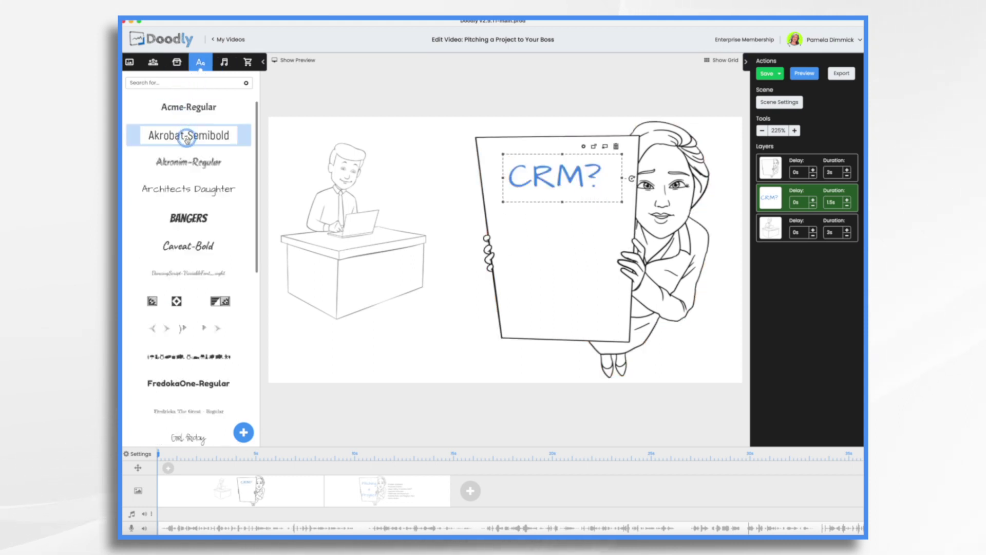
{"action": "left_click_drag", "start_coordinate": [188, 187], "coordinate": [566, 238]}
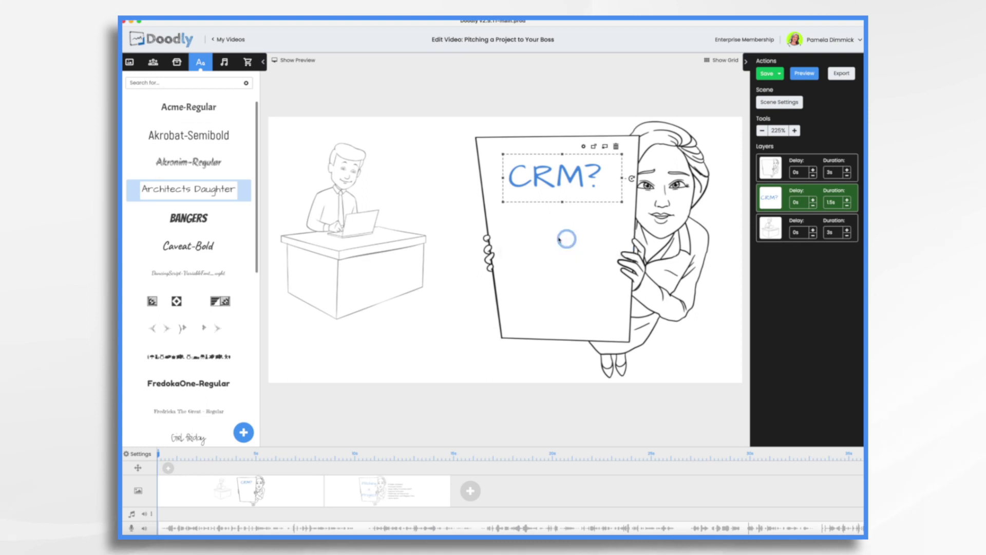
{"action": "double_click", "coordinate": [551, 239]}
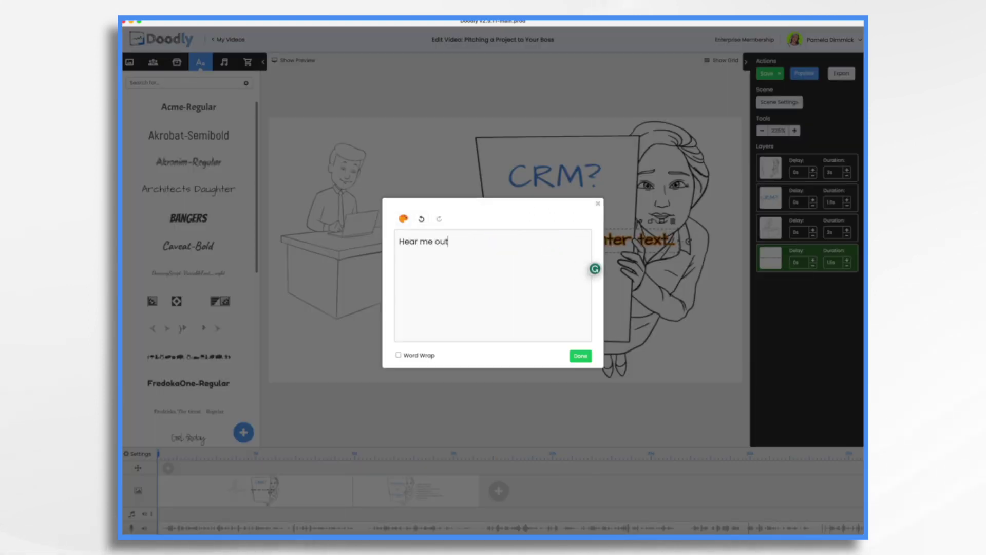
{"action": "left_click", "coordinate": [580, 356]}
{"action": "left_click", "coordinate": [549, 210]}
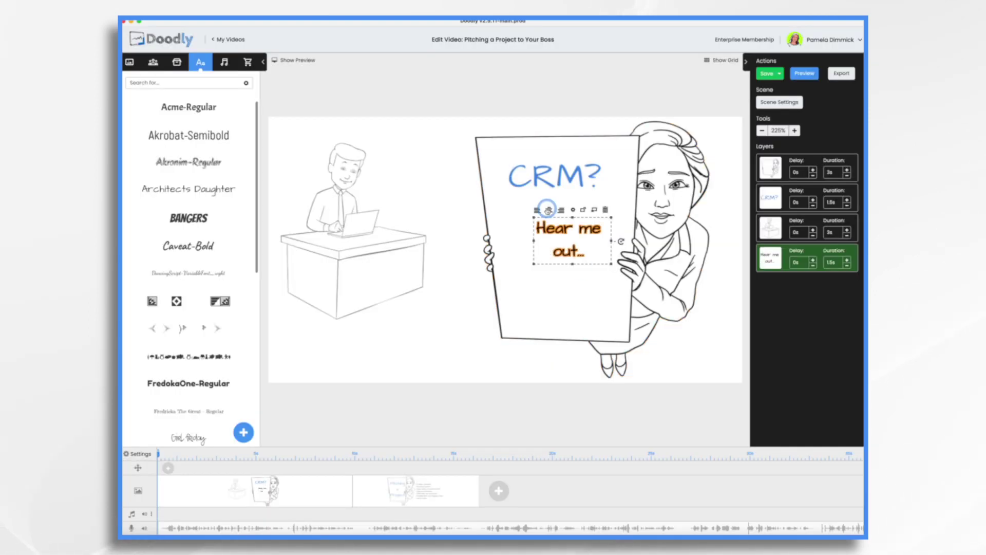
{"action": "left_click_drag", "start_coordinate": [534, 263], "coordinate": [487, 287]}
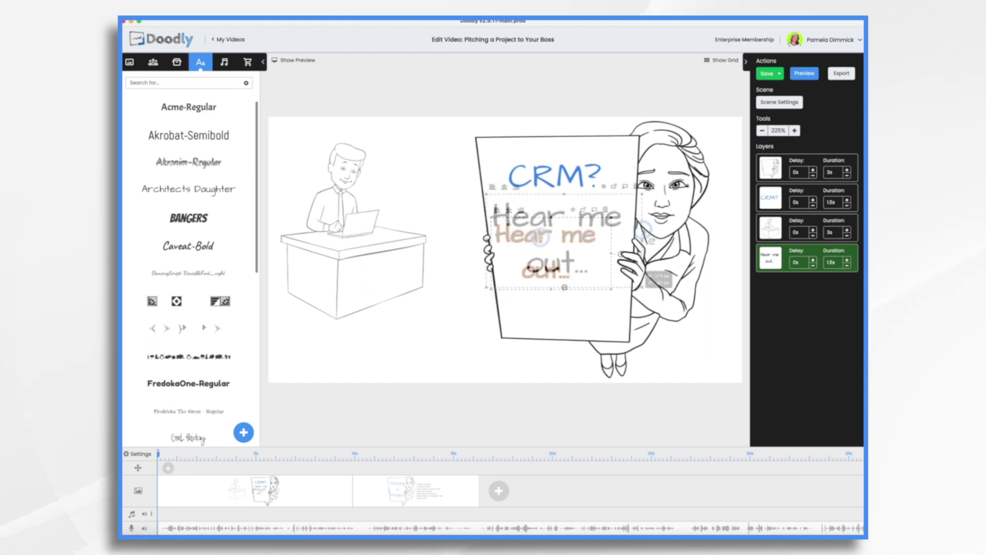
{"action": "left_click", "coordinate": [709, 356]}
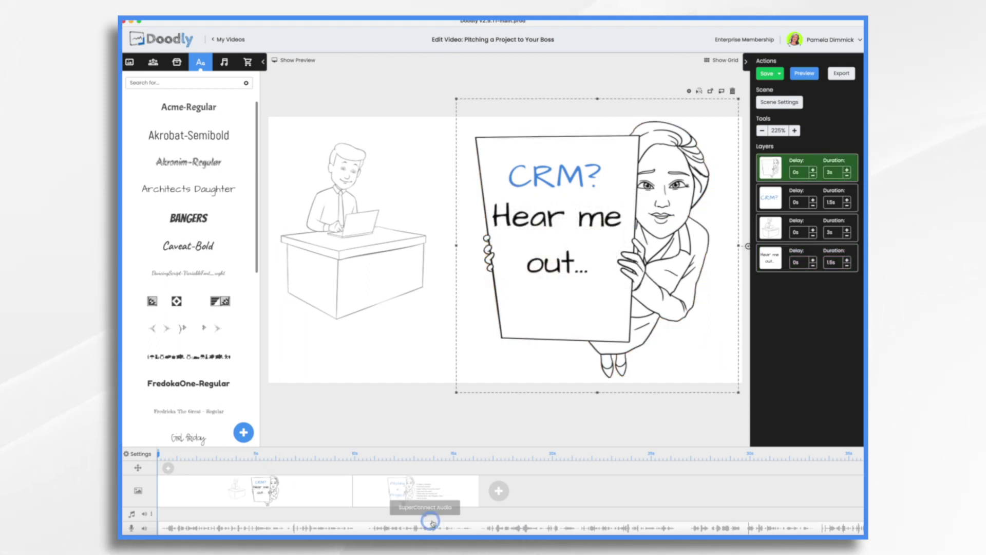
Delete the second bullet-list scene and add a new blank scene
{"action": "left_click", "coordinate": [429, 493]}
{"action": "right_click", "coordinate": [429, 492]}
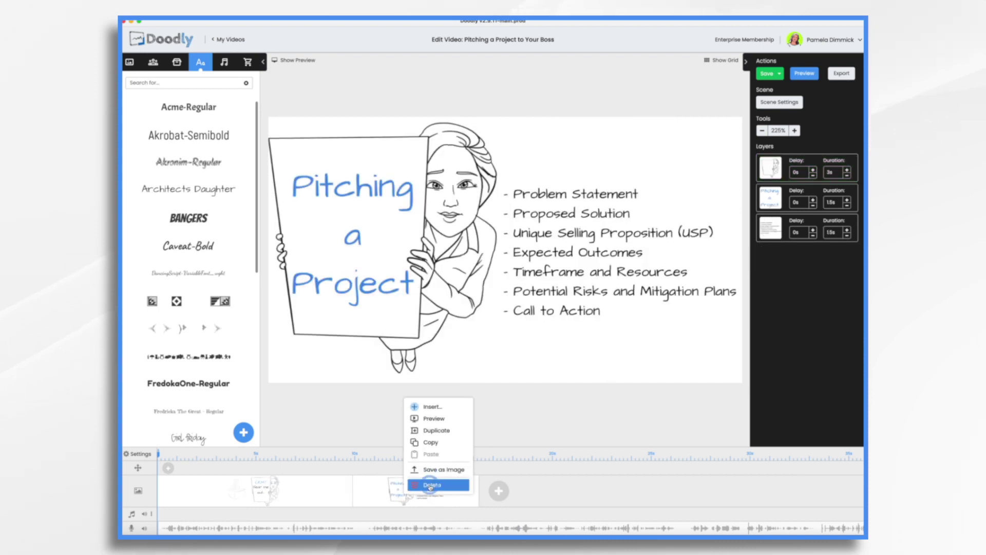
{"action": "left_click", "coordinate": [431, 481]}
{"action": "left_click", "coordinate": [516, 291]}
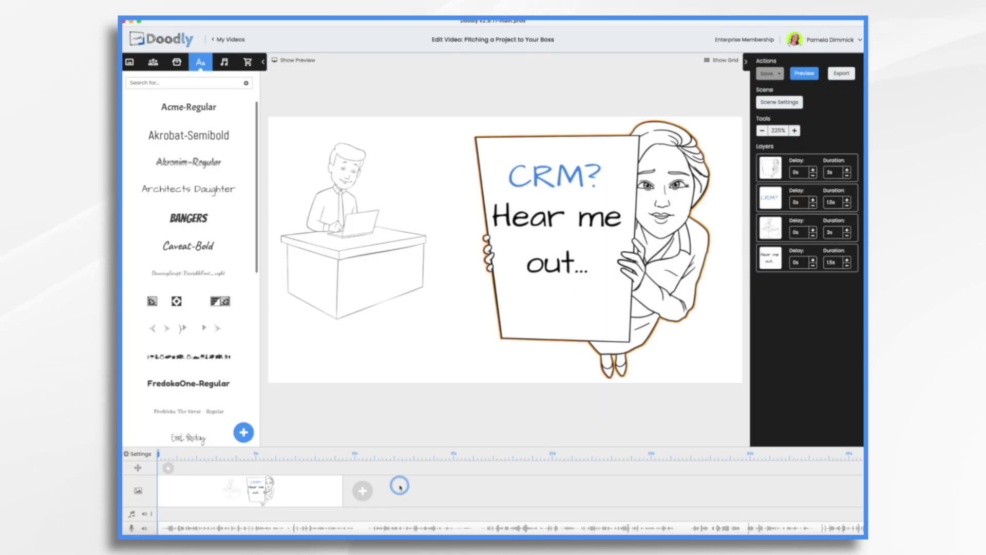
{"action": "left_click", "coordinate": [362, 493]}
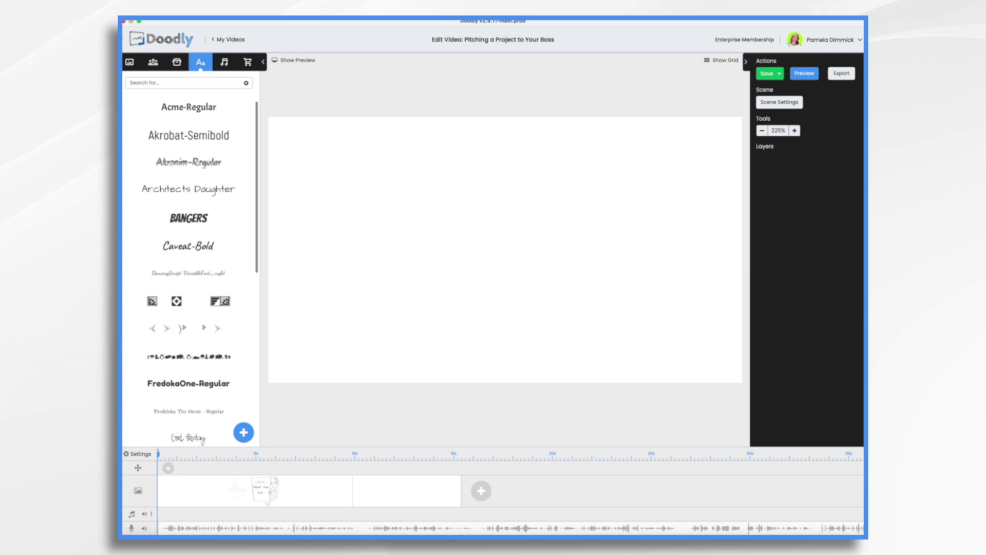
Search props for 'phone' and place Mobile Phone With Hand and Hand Holding Phone
{"action": "left_click", "coordinate": [178, 63]}
{"action": "left_click", "coordinate": [154, 83]}
{"action": "type", "text": "phone"}
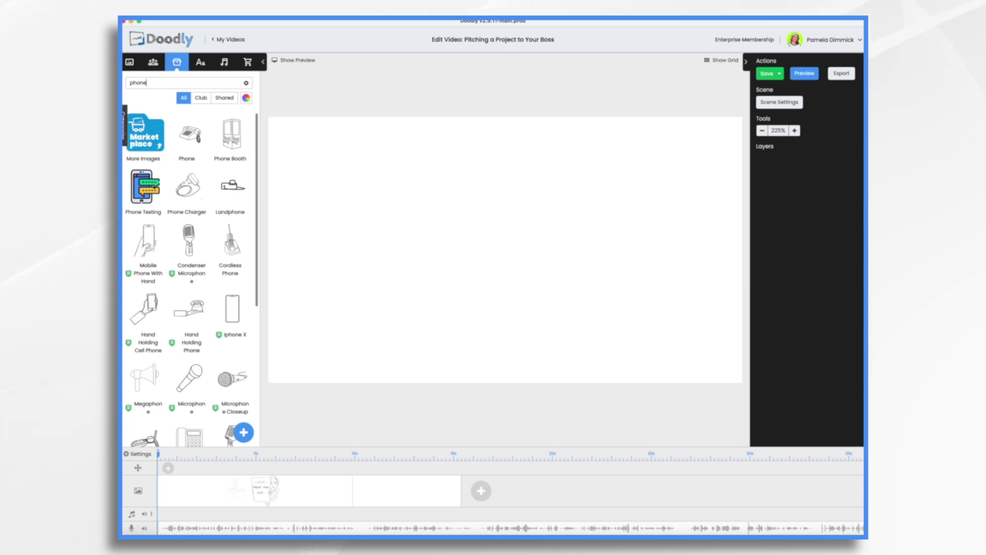
{"action": "left_click_drag", "start_coordinate": [145, 240], "coordinate": [438, 238]}
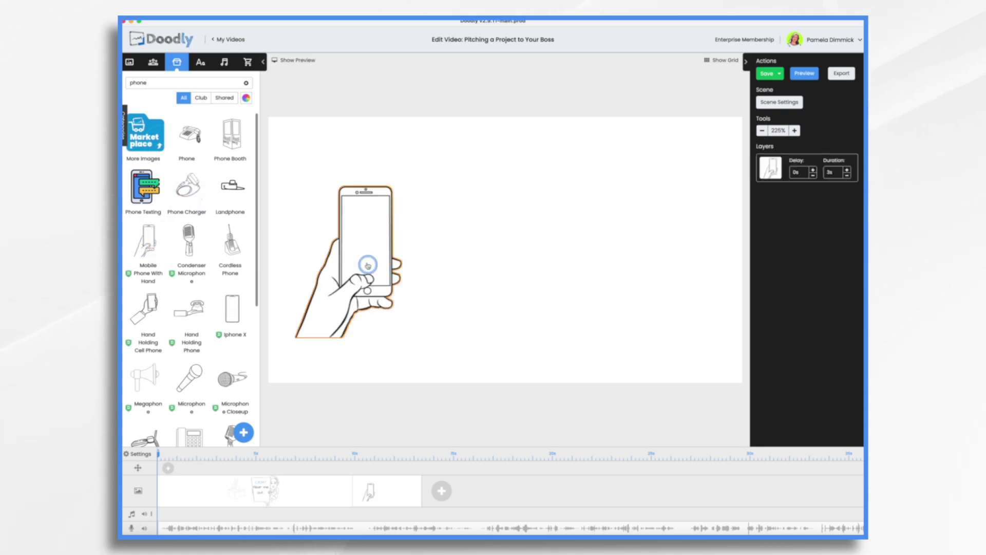
{"action": "left_click", "coordinate": [335, 288]}
{"action": "left_click_drag", "start_coordinate": [335, 288], "coordinate": [332, 300]}
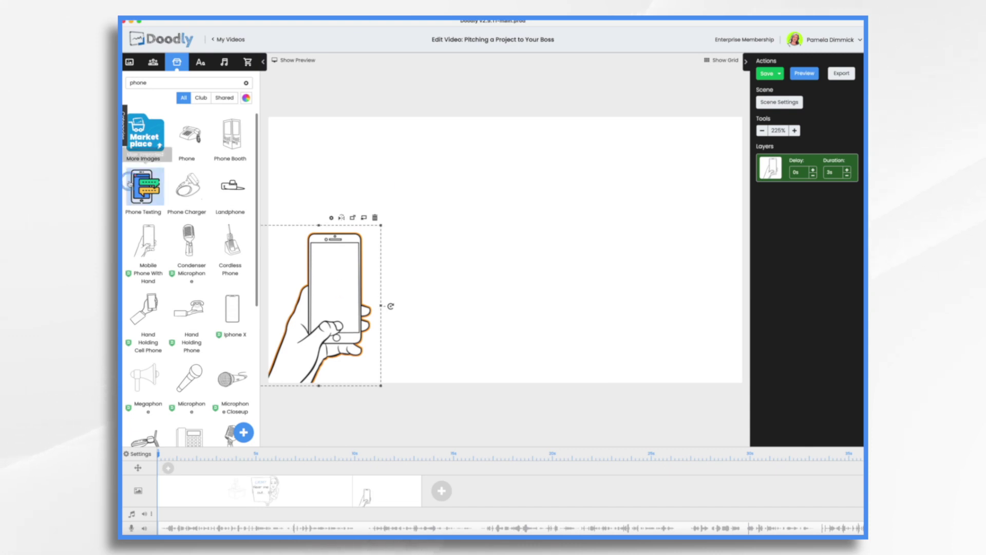
{"action": "left_click", "coordinate": [199, 129]}
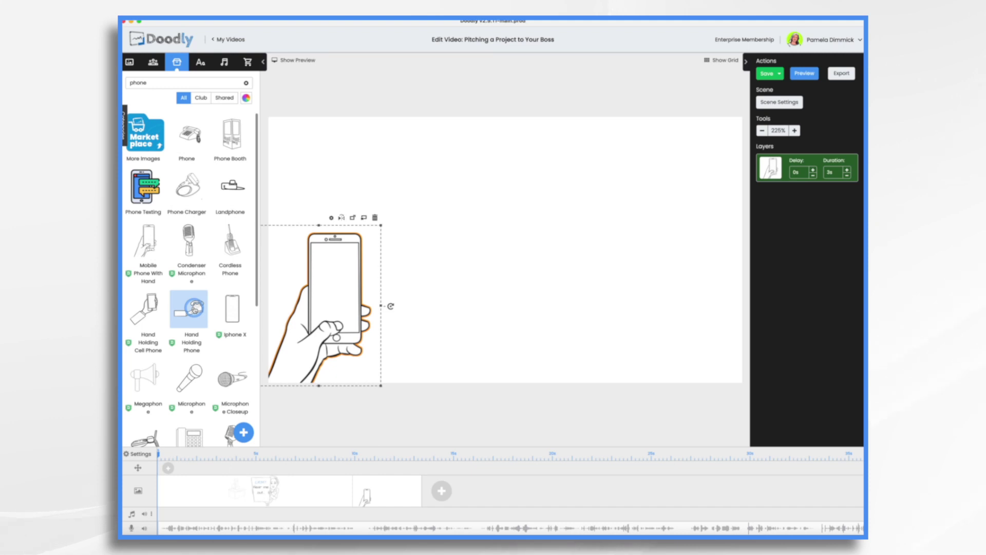
{"action": "left_click_drag", "start_coordinate": [194, 309], "coordinate": [669, 280]}
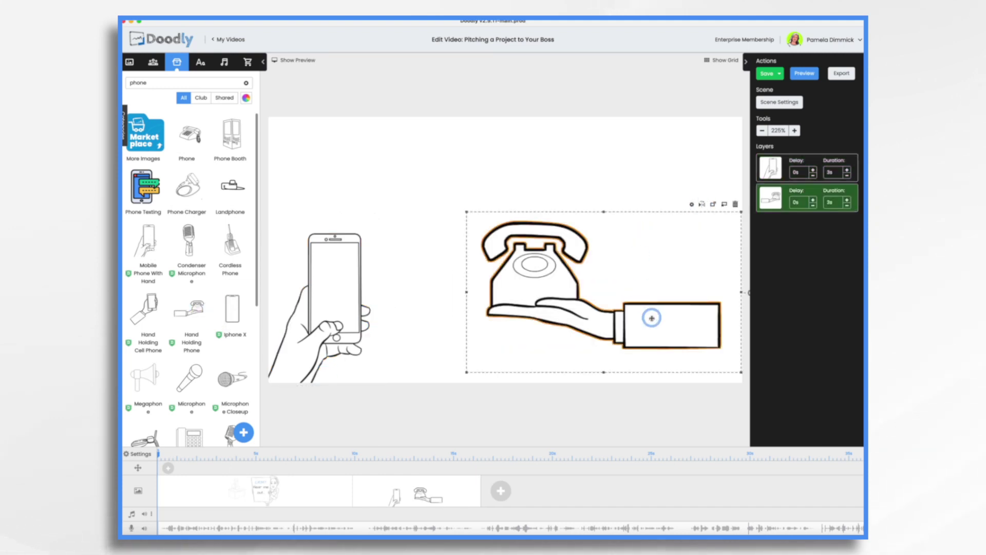
{"action": "left_click_drag", "start_coordinate": [651, 318], "coordinate": [676, 322]}
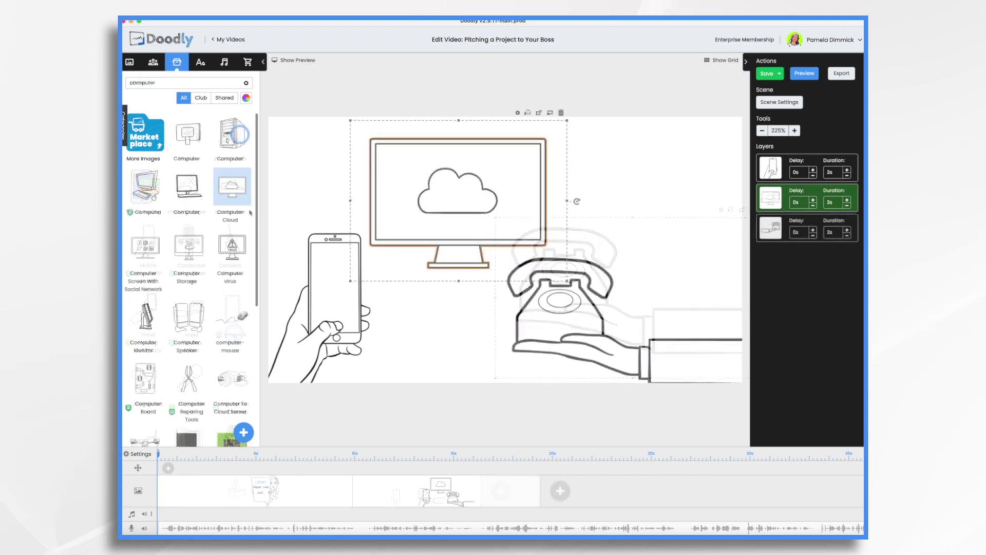
Upload seven custom prop images, including the SuperConnect CRM logo and Untitled.png, to the props library
{"action": "left_click", "coordinate": [244, 433]}
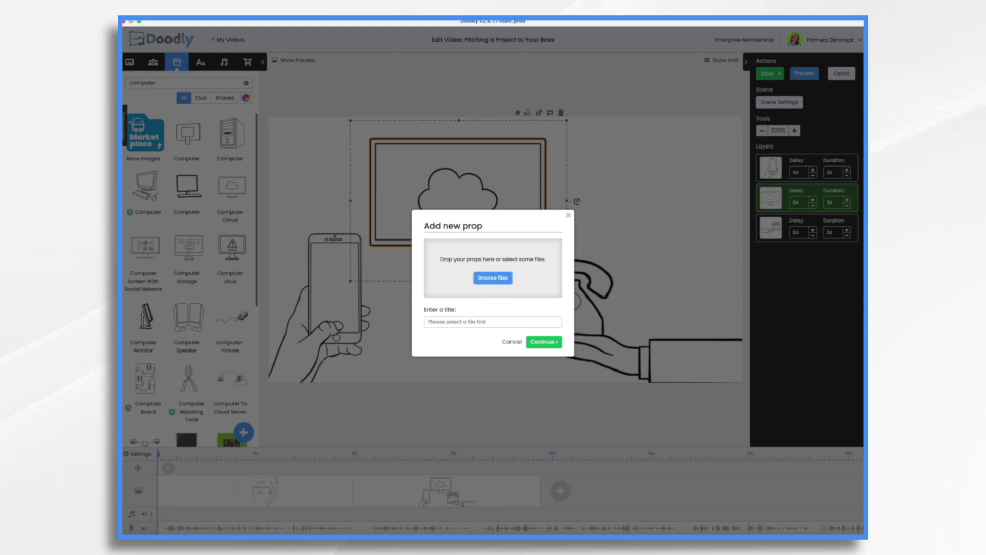
{"action": "left_click", "coordinate": [492, 277]}
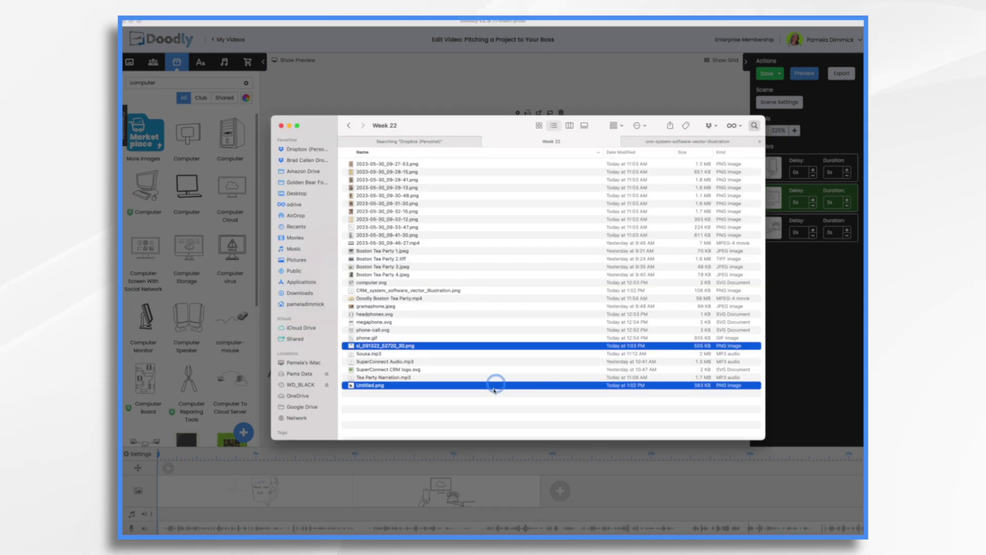
{"action": "left_click", "coordinate": [490, 403]}
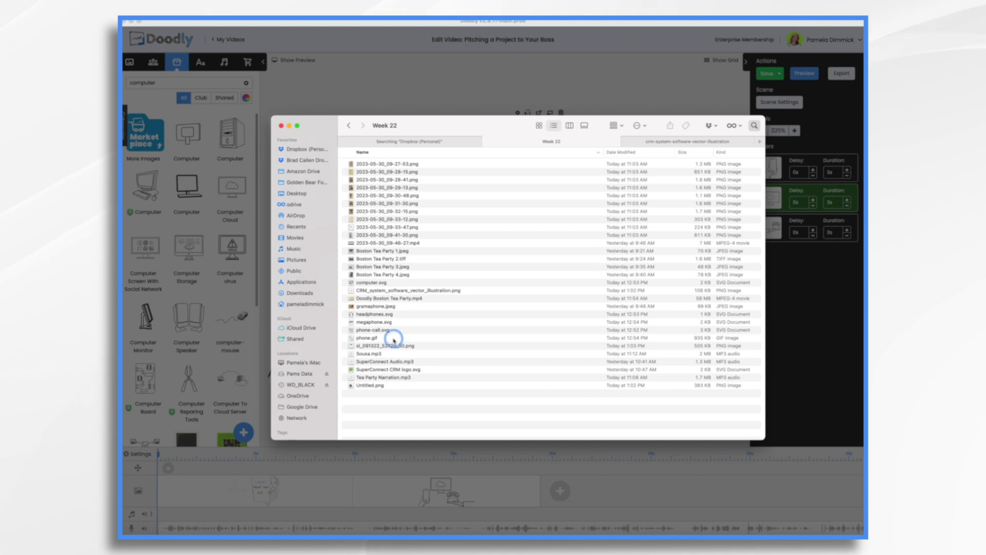
{"action": "left_click", "coordinate": [374, 314]}
{"action": "left_click", "coordinate": [383, 345], "text": "shift"}
{"action": "left_click", "coordinate": [383, 369], "text": "super"}
{"action": "left_click", "coordinate": [377, 385], "text": "super"}
{"action": "left_click_drag", "start_coordinate": [425, 345], "coordinate": [497, 272]}
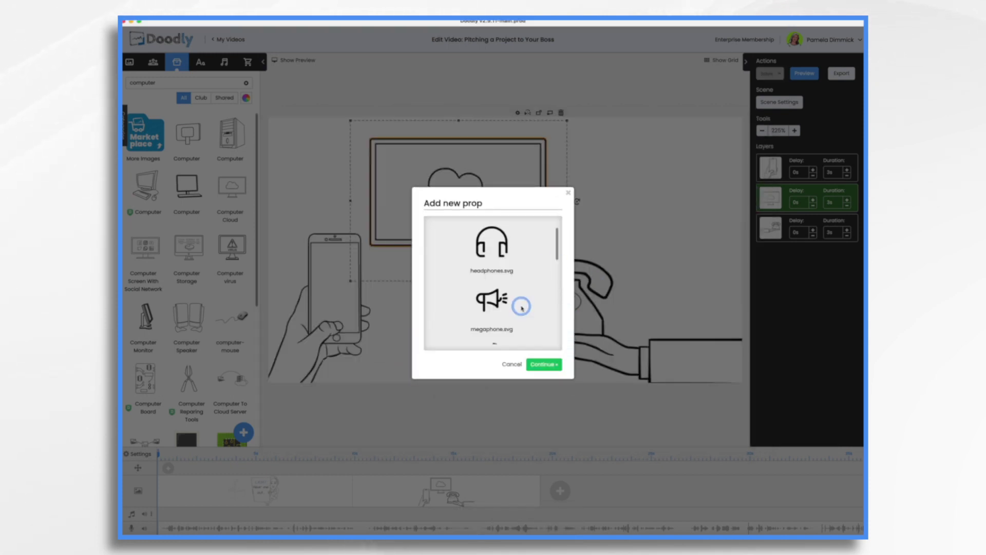
{"action": "scroll", "coordinate": [522, 307], "scroll_direction": "down", "scroll_amount": 5}
{"action": "scroll", "coordinate": [522, 308], "scroll_direction": "up", "scroll_amount": 5}
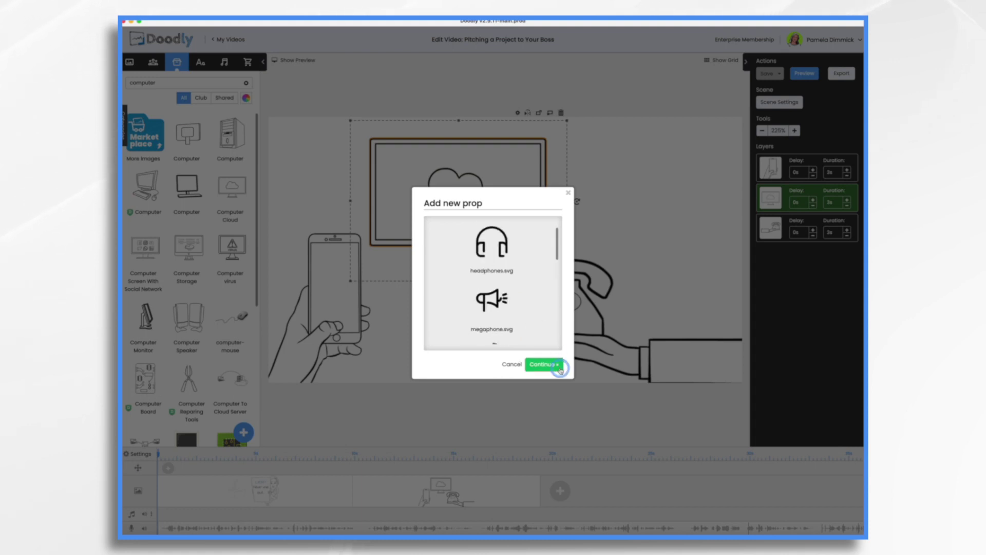
{"action": "scroll", "coordinate": [531, 278], "scroll_direction": "down", "scroll_amount": 3}
{"action": "scroll", "coordinate": [539, 292], "scroll_direction": "down", "scroll_amount": 4}
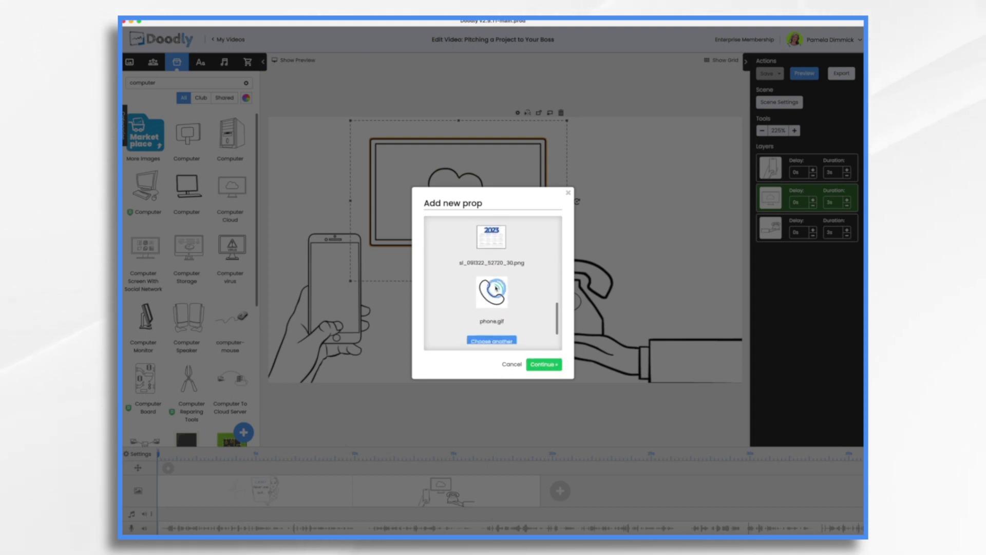
{"action": "left_click", "coordinate": [550, 368]}
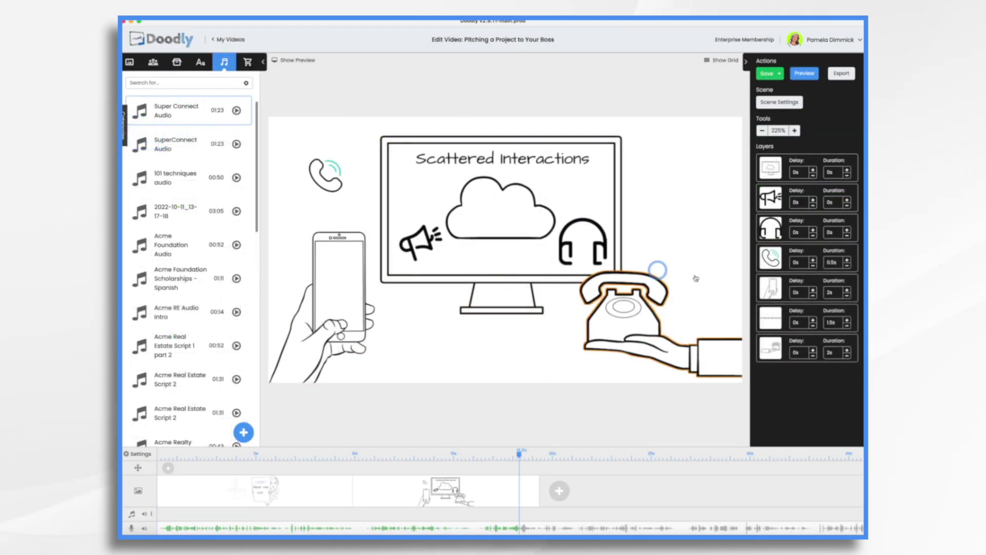
Select the monitor drawing and then the telephone-in-hand drawing in the scene
{"action": "left_click", "coordinate": [446, 301]}
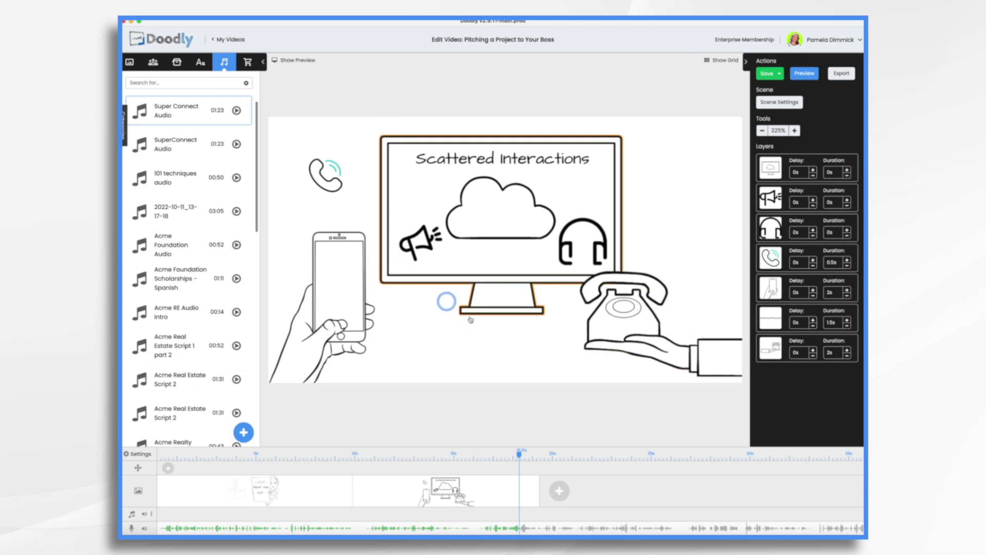
{"action": "left_click", "coordinate": [608, 342]}
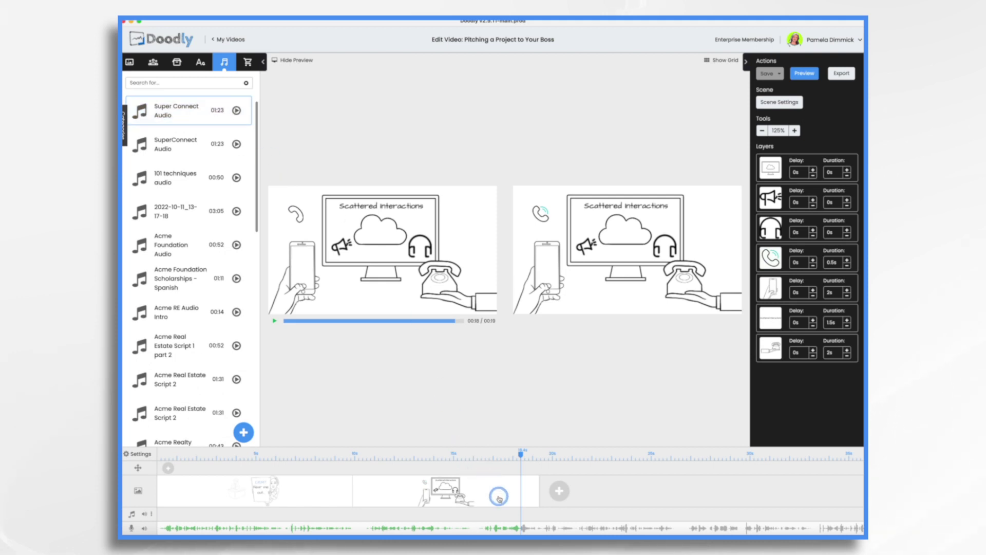
Set the scene's extra time to 1.5s, add a blank third scene, and hide the preview
{"action": "left_click", "coordinate": [778, 102]}
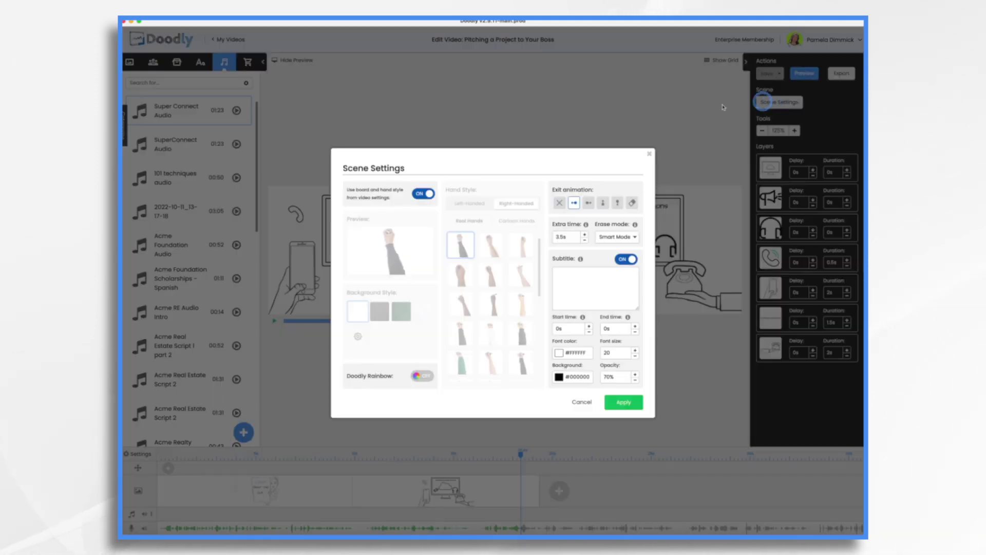
{"action": "left_click", "coordinate": [585, 240]}
{"action": "left_click", "coordinate": [584, 240]}
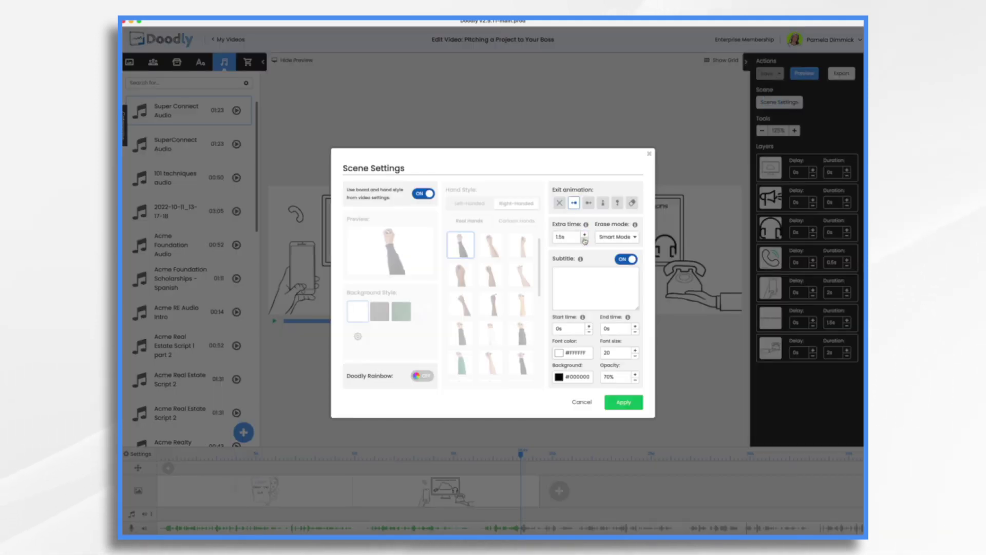
{"action": "left_click", "coordinate": [631, 406]}
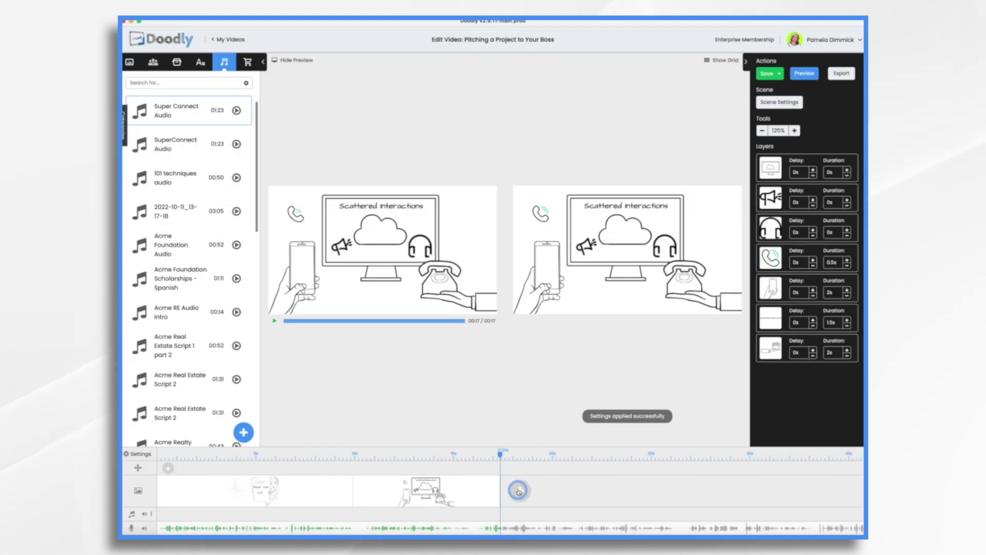
{"action": "left_click", "coordinate": [522, 491]}
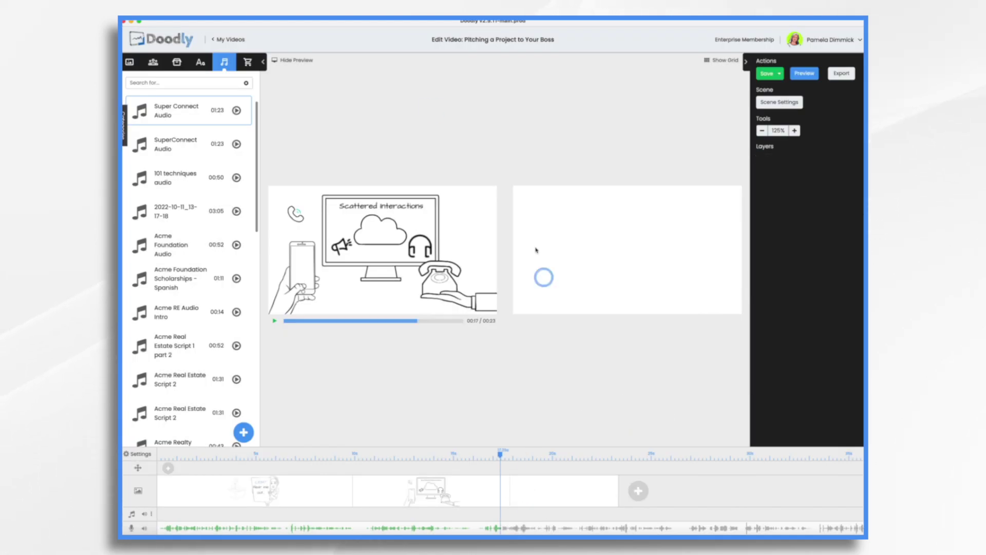
{"action": "left_click", "coordinate": [289, 60]}
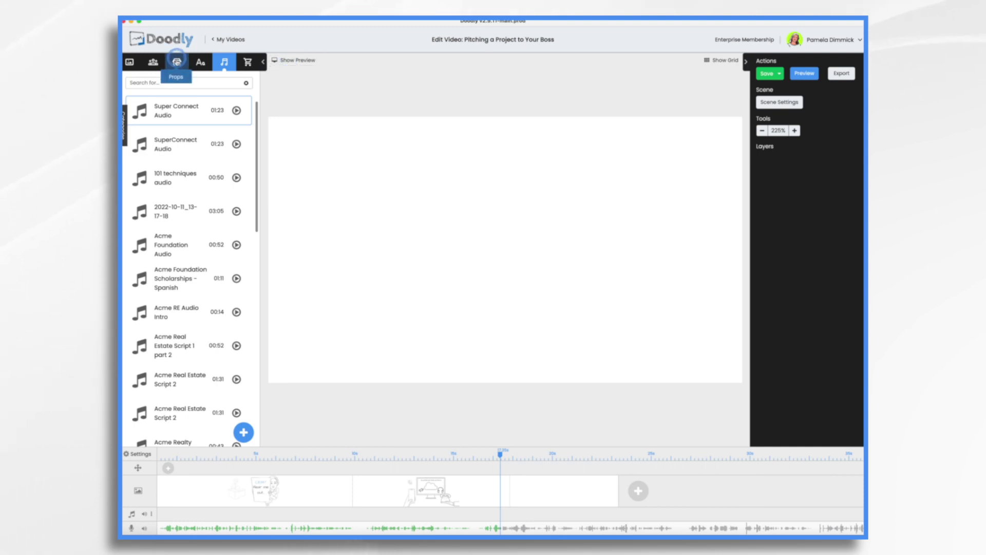
Place the laptop image in the new scene with Fade reveal mode, then add a text box
{"action": "left_click", "coordinate": [177, 61]}
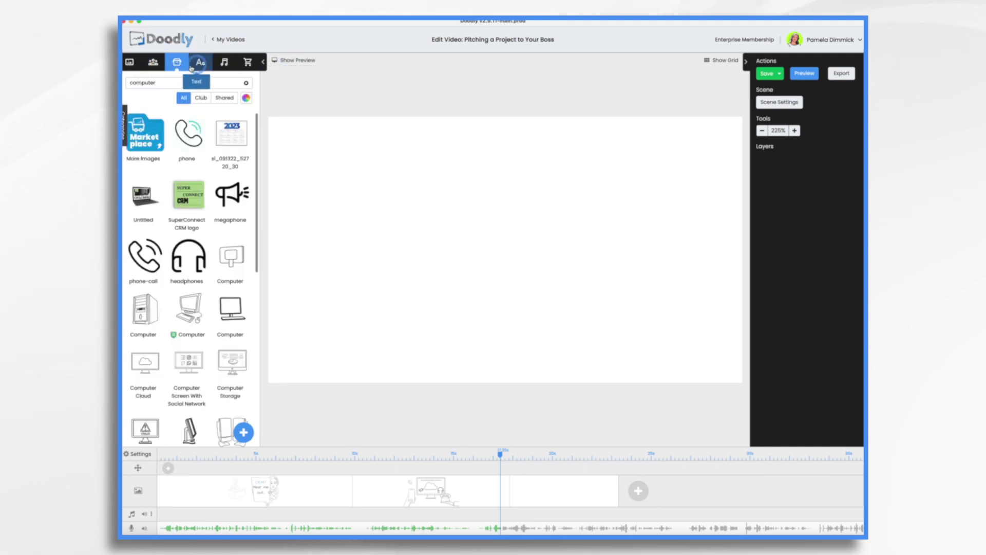
{"action": "left_click", "coordinate": [226, 313]}
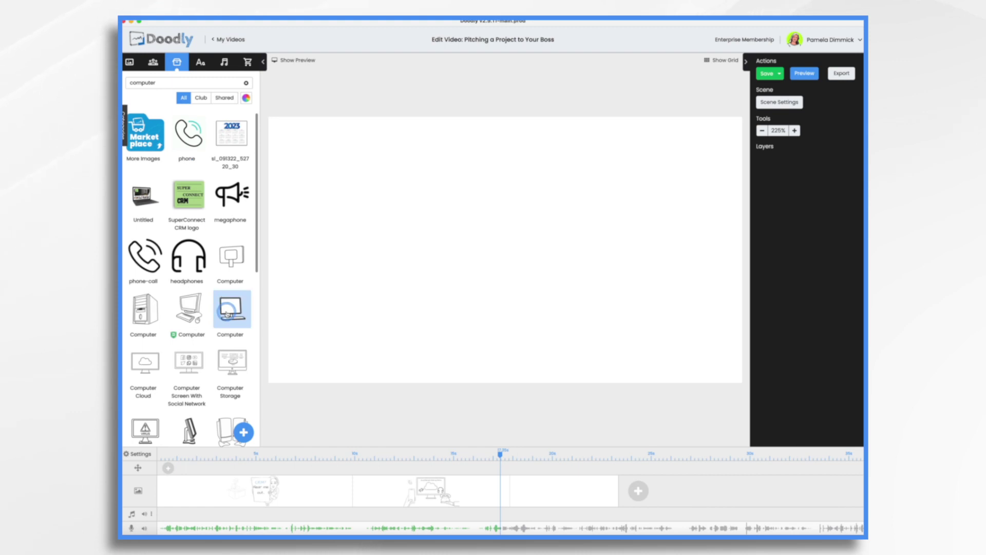
{"action": "left_click_drag", "start_coordinate": [226, 313], "coordinate": [458, 216]}
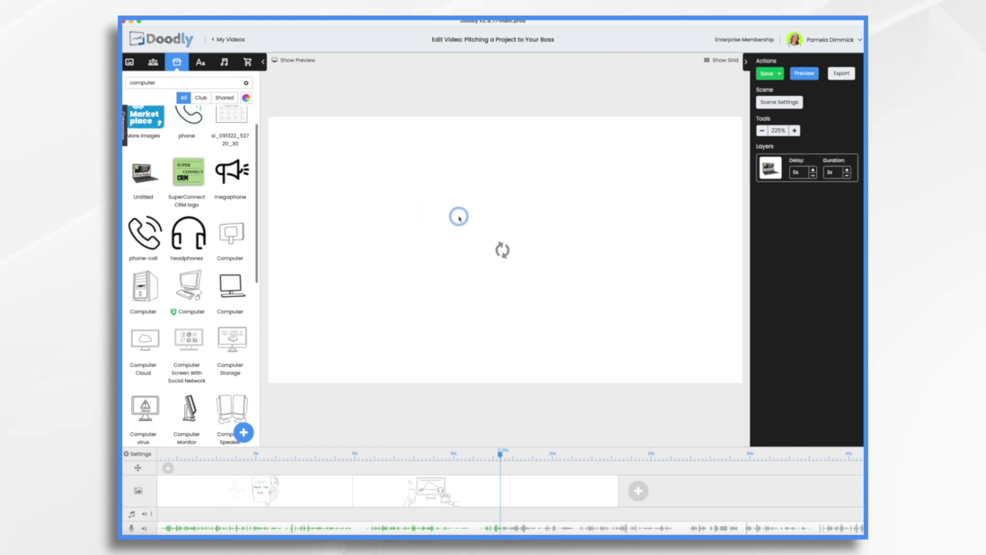
{"action": "left_click", "coordinate": [412, 247]}
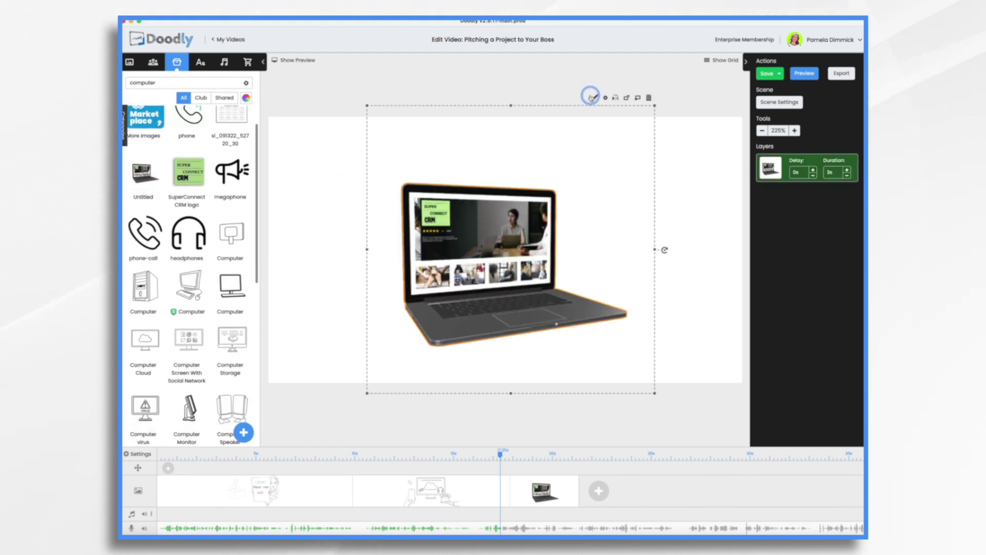
{"action": "left_click", "coordinate": [591, 97]}
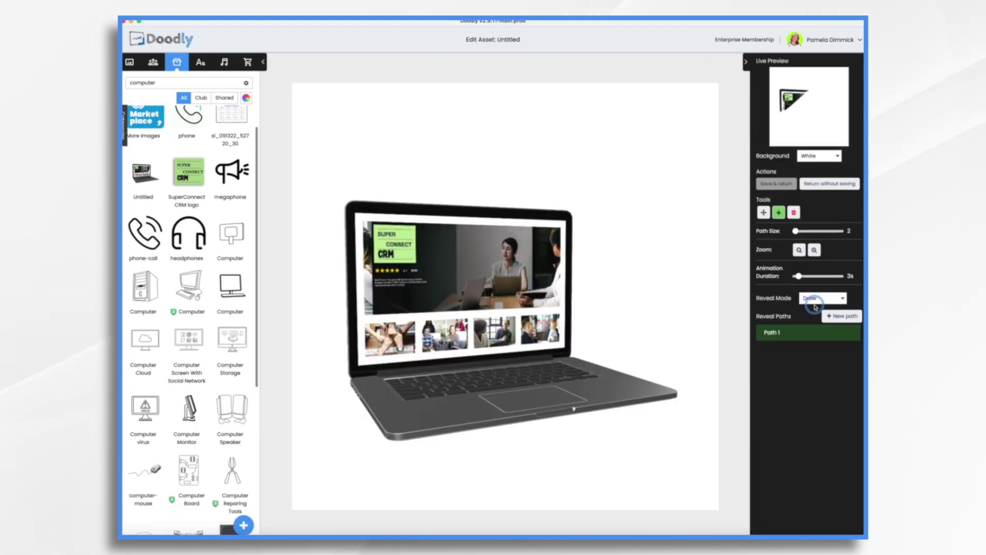
{"action": "left_click", "coordinate": [821, 298]}
{"action": "left_click", "coordinate": [815, 306]}
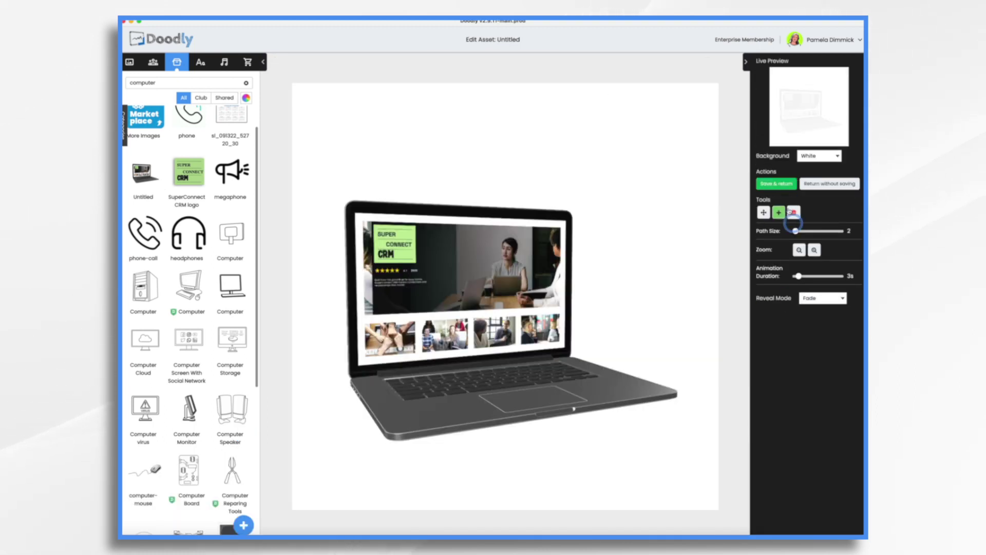
{"action": "left_click", "coordinate": [777, 183]}
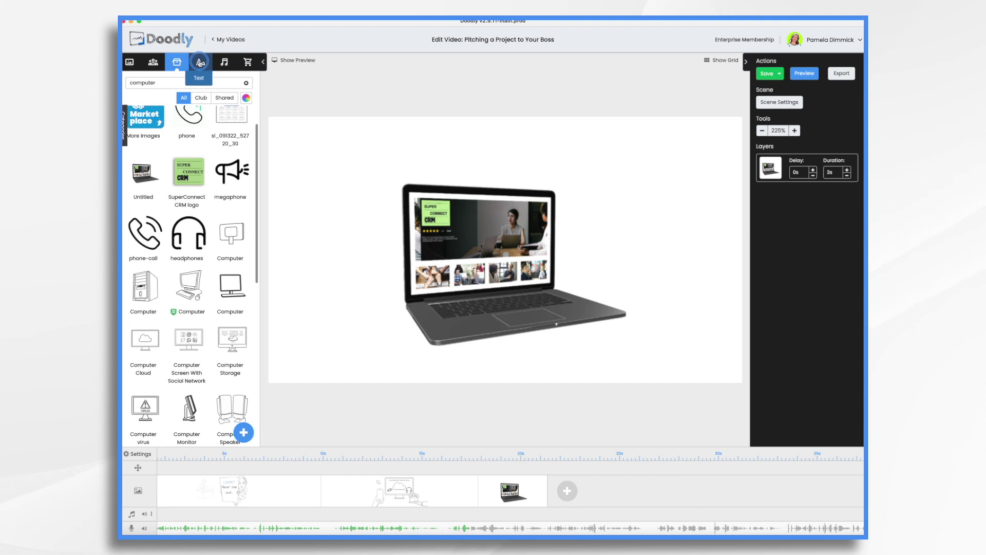
{"action": "left_click", "coordinate": [200, 63]}
{"action": "left_click_drag", "start_coordinate": [213, 187], "coordinate": [378, 148]}
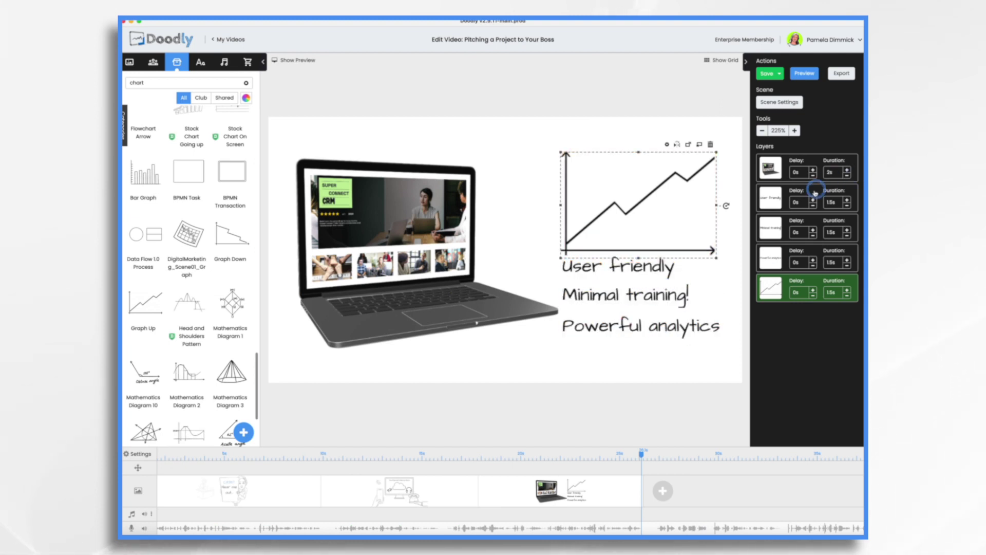
Give the User friendly text a 7s delay, then switch to the last bullet-text scene
{"action": "left_click", "coordinate": [805, 203]}
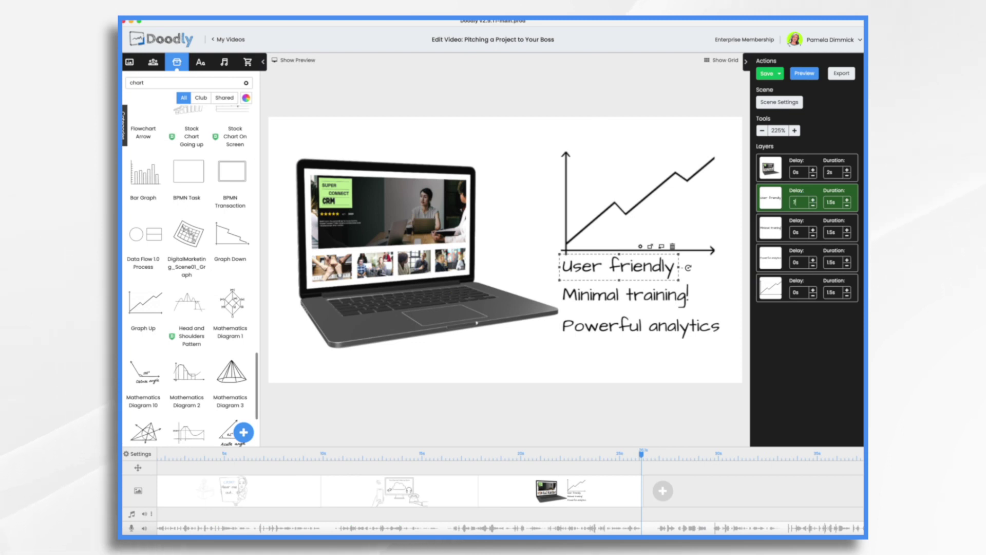
{"action": "type", "text": "7"}
{"action": "key", "text": "Return"}
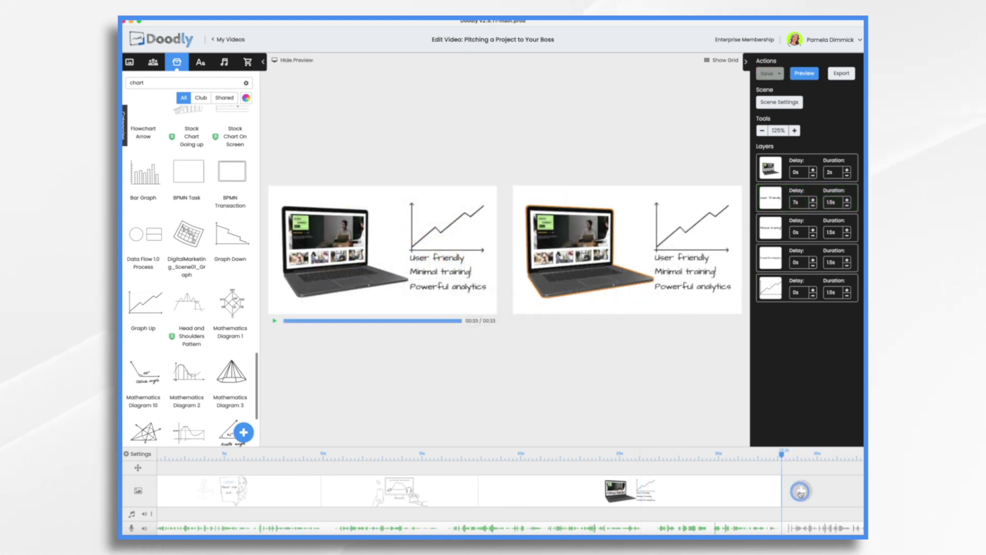
{"action": "left_click", "coordinate": [800, 492]}
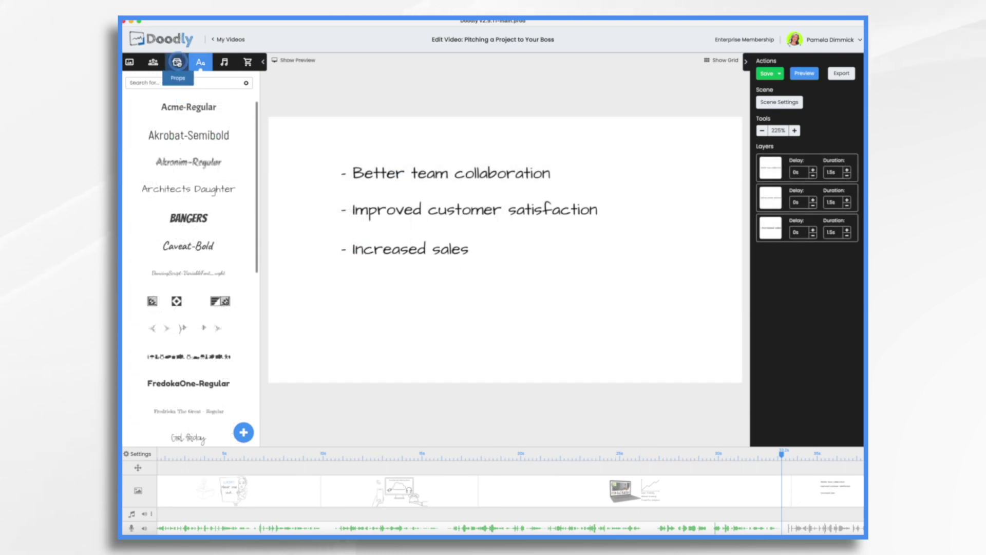
Add the 'box shadow' prop, enlarge it around the bullets, and layer it behind the text
{"action": "left_click", "coordinate": [177, 62]}
{"action": "left_click", "coordinate": [177, 82]}
{"action": "type", "text": "box"}
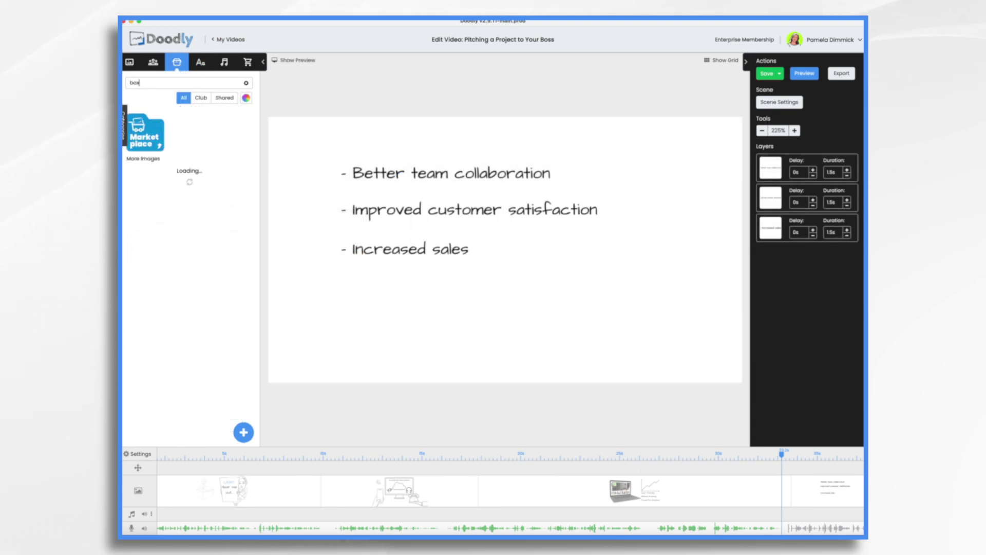
{"action": "left_click", "coordinate": [138, 200]}
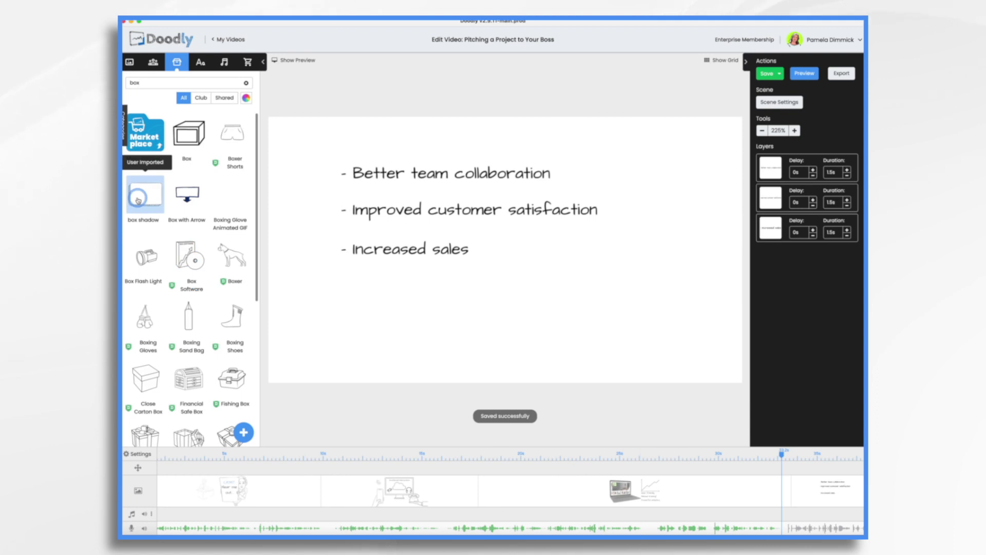
{"action": "left_click_drag", "start_coordinate": [137, 199], "coordinate": [511, 252]}
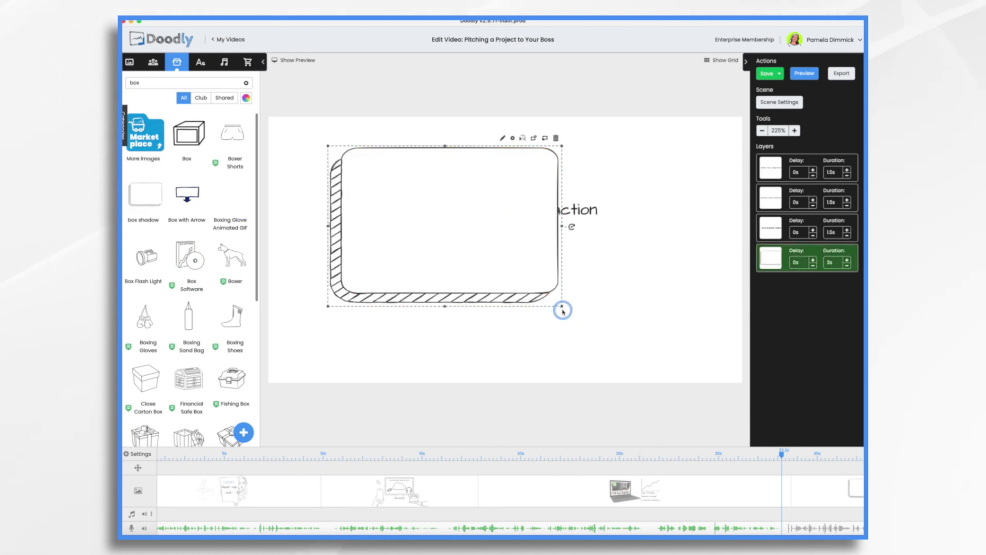
{"action": "left_click_drag", "start_coordinate": [562, 310], "coordinate": [686, 386]}
{"action": "mouse_move", "coordinate": [516, 273]}
{"action": "left_mouse_down"}
{"action": "mouse_move", "coordinate": [496, 255]}
{"action": "mouse_move", "coordinate": [510, 260]}
{"action": "left_mouse_up"}
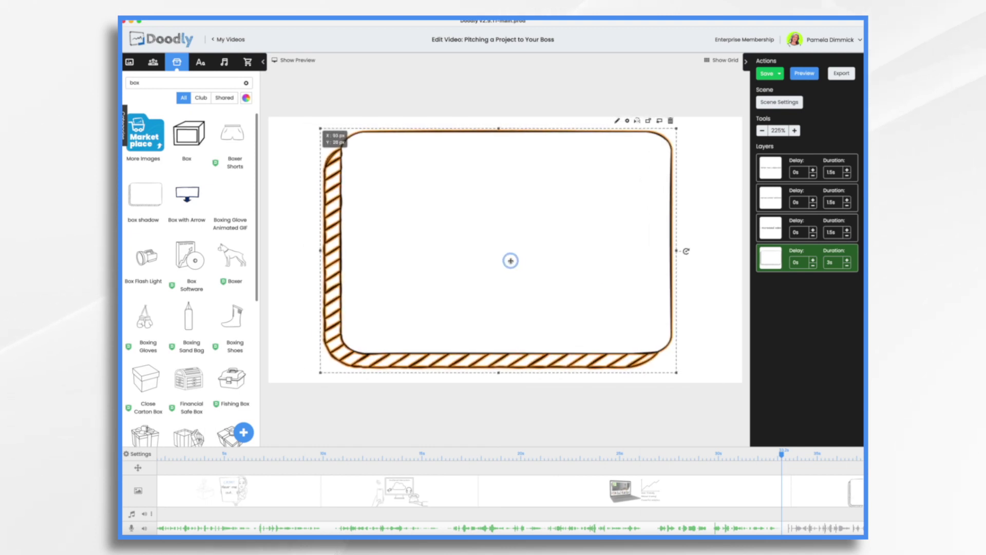
{"action": "left_click_drag", "start_coordinate": [771, 258], "coordinate": [771, 168]}
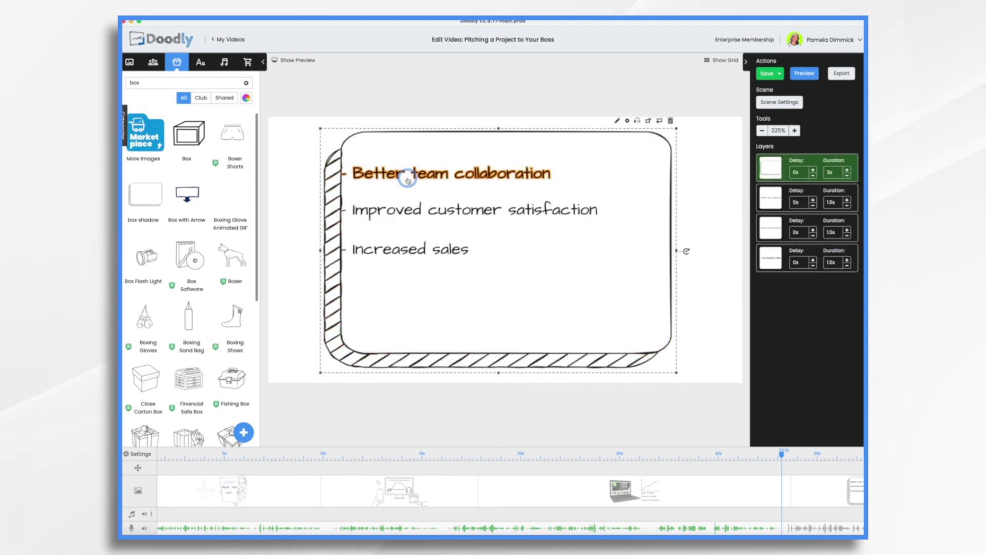
Move the three benefit bullets inside the box, search props for 'do', and reopen box shadow for editing
{"action": "left_click", "coordinate": [408, 179]}
{"action": "left_click", "coordinate": [418, 209], "text": "shift"}
{"action": "left_click", "coordinate": [423, 248], "text": "shift"}
{"action": "left_click_drag", "start_coordinate": [423, 249], "coordinate": [451, 267]}
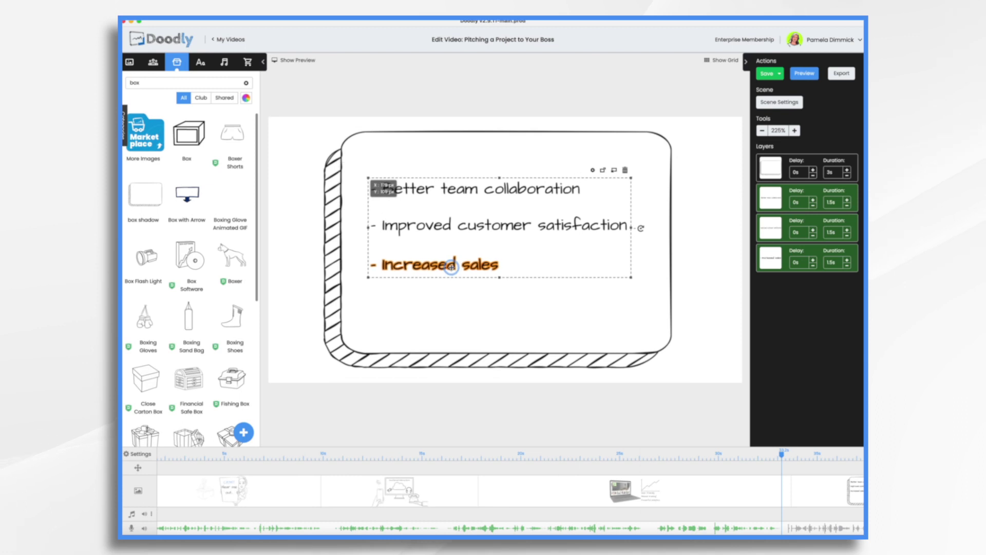
{"action": "left_click", "coordinate": [155, 84]}
{"action": "type", "text": "do"}
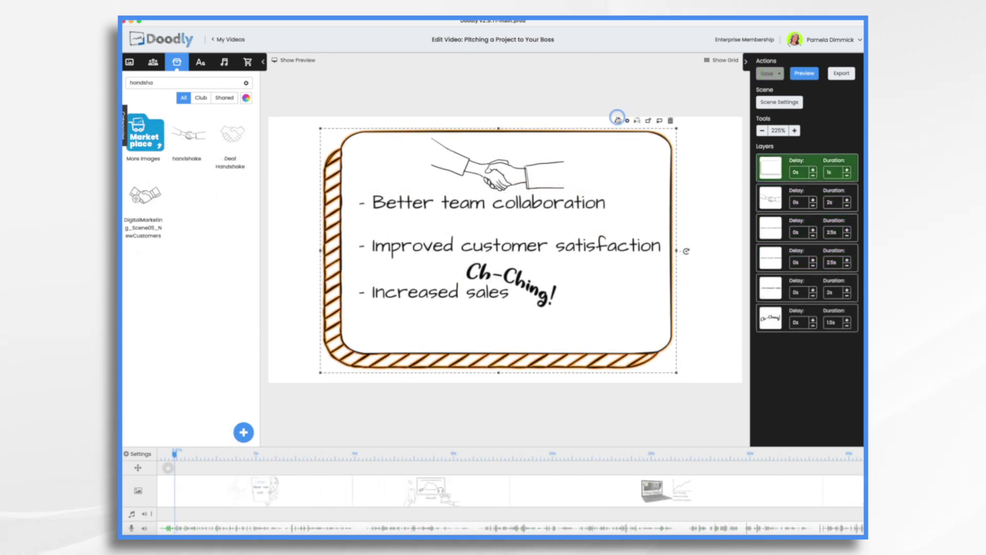
{"action": "left_click", "coordinate": [618, 117]}
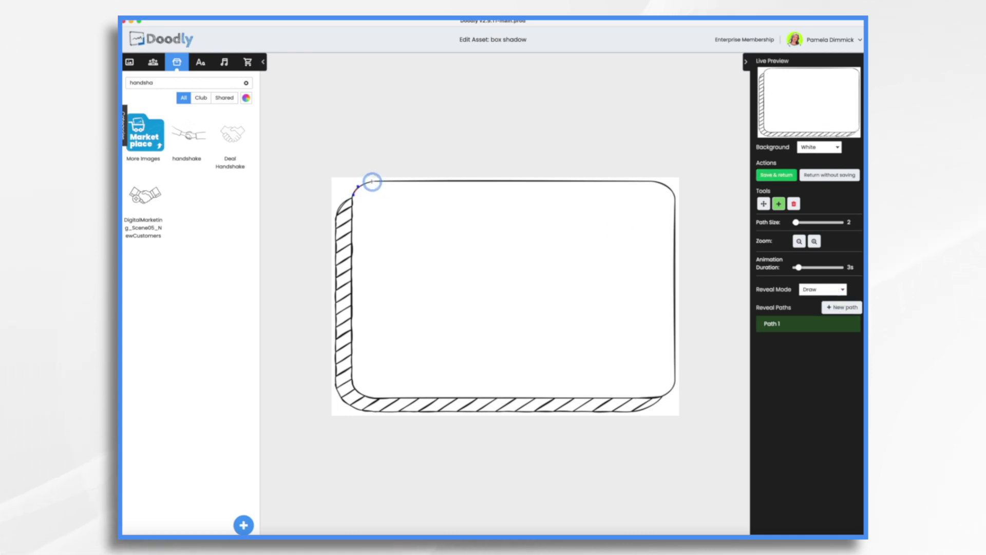
Thicken the reveal path and trace it along the box shadow's top, right and bottom edges
{"action": "left_click_drag", "start_coordinate": [796, 221], "coordinate": [802, 222]}
{"action": "left_click", "coordinate": [640, 181]}
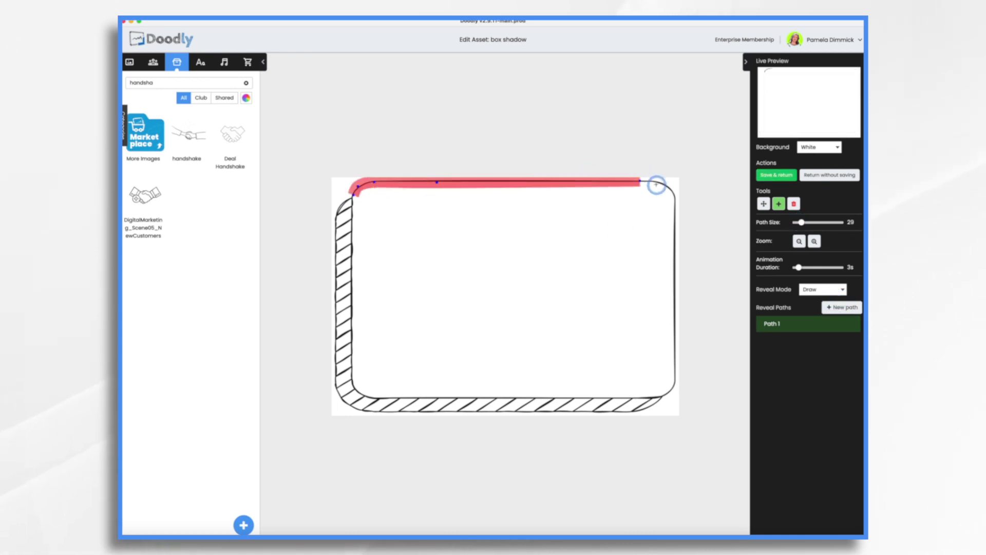
{"action": "left_click", "coordinate": [665, 185]}
{"action": "left_click", "coordinate": [673, 386]}
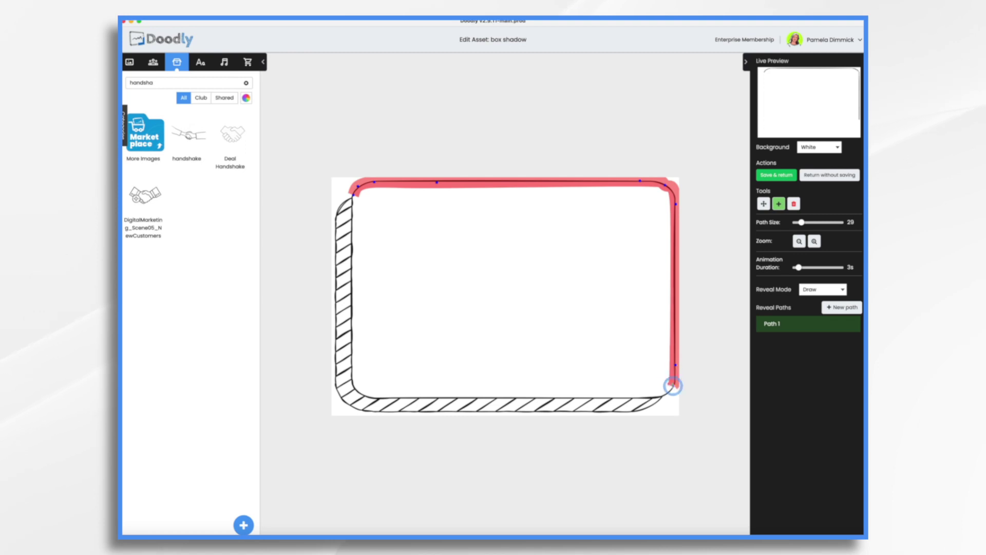
{"action": "left_click", "coordinate": [663, 398]}
{"action": "left_click", "coordinate": [621, 404]}
Trace the path up the left edge, save the reveal, and nudge the 2023 calendar lower
{"action": "left_click", "coordinate": [347, 384]}
{"action": "left_click", "coordinate": [344, 346]}
{"action": "left_click", "coordinate": [344, 298]}
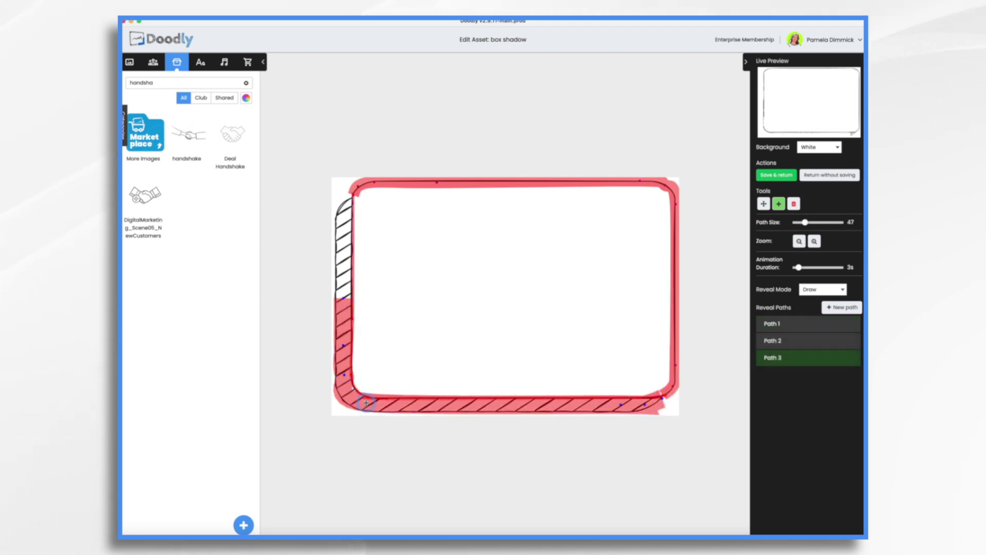
{"action": "left_click", "coordinate": [345, 213]}
{"action": "left_click", "coordinate": [346, 188]}
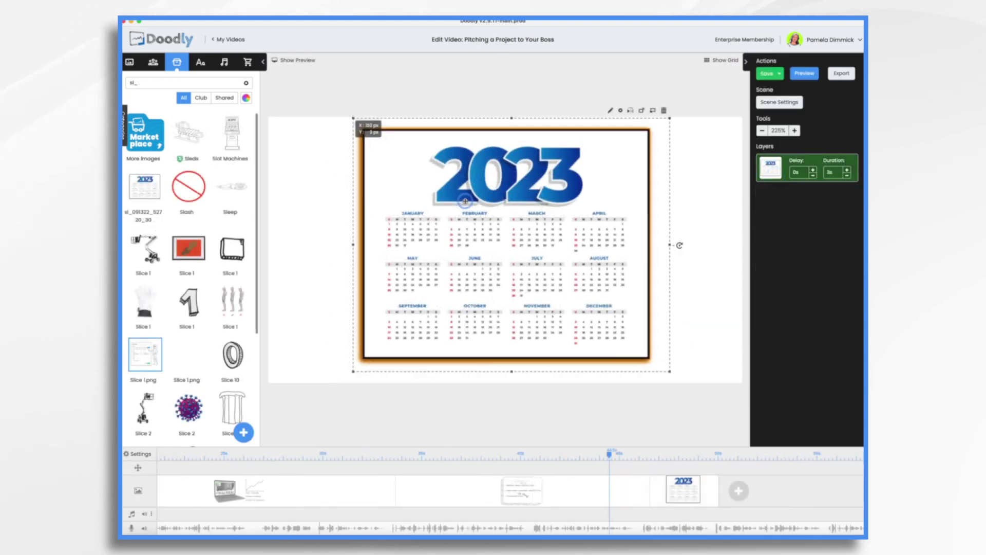
{"action": "left_click_drag", "start_coordinate": [465, 201], "coordinate": [463, 208]}
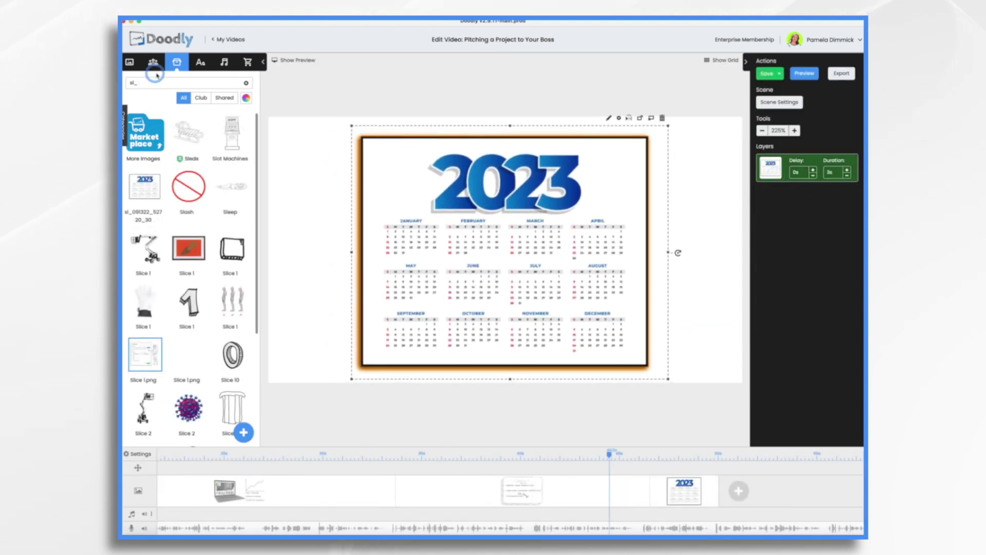
Search the character library for 'elis' to browse the Elisa characters
{"action": "scroll", "coordinate": [281, 484], "scroll_direction": "left", "scroll_amount": 5}
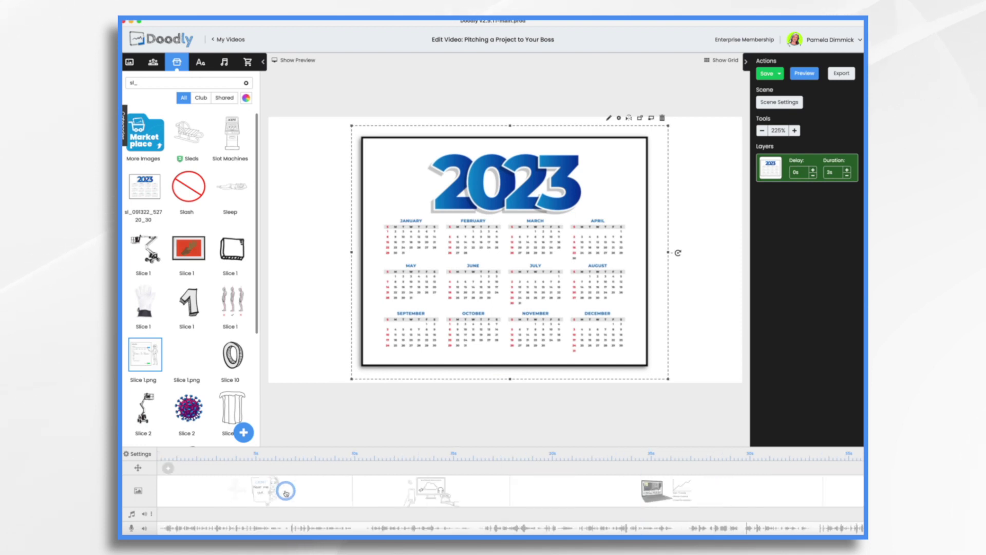
{"action": "left_click", "coordinate": [314, 488]}
{"action": "left_click", "coordinate": [153, 62]}
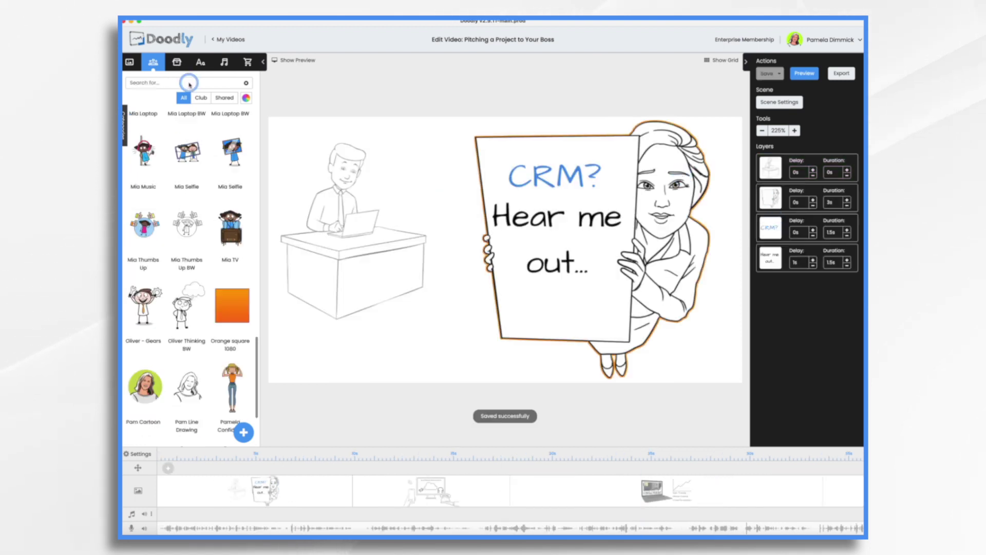
{"action": "left_click", "coordinate": [189, 83]}
{"action": "type", "text": "elisa"}
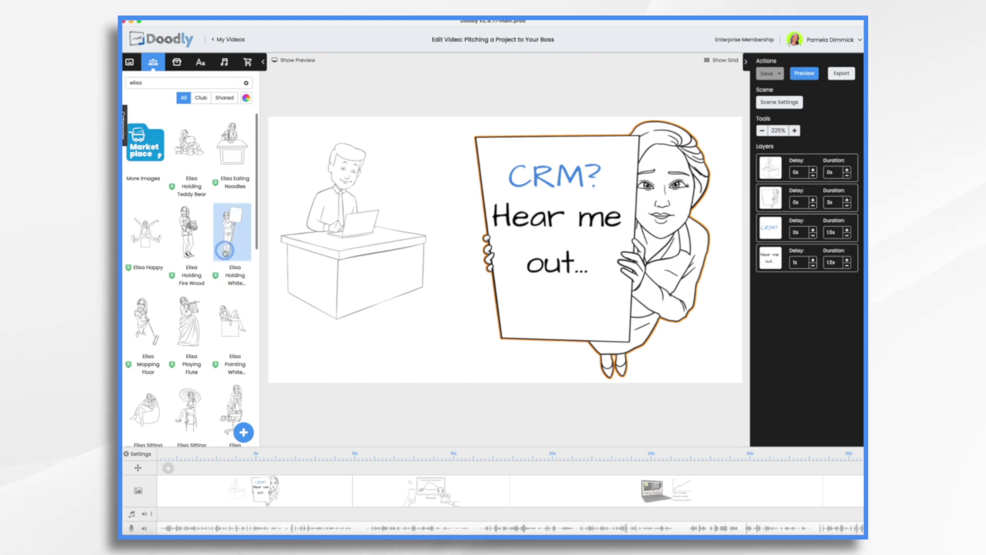
{"action": "left_click", "coordinate": [142, 206]}
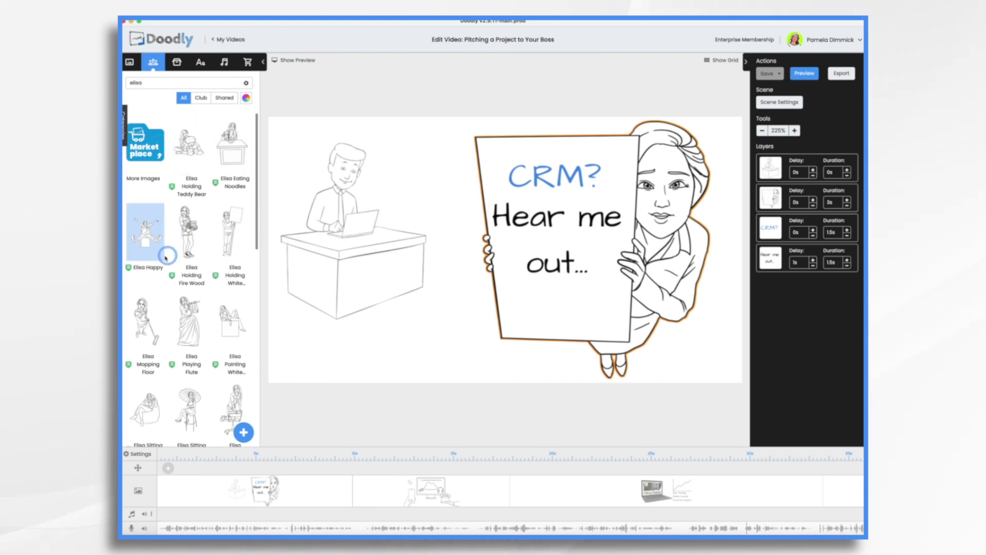
{"action": "scroll", "coordinate": [147, 241], "scroll_direction": "down", "scroll_amount": 5}
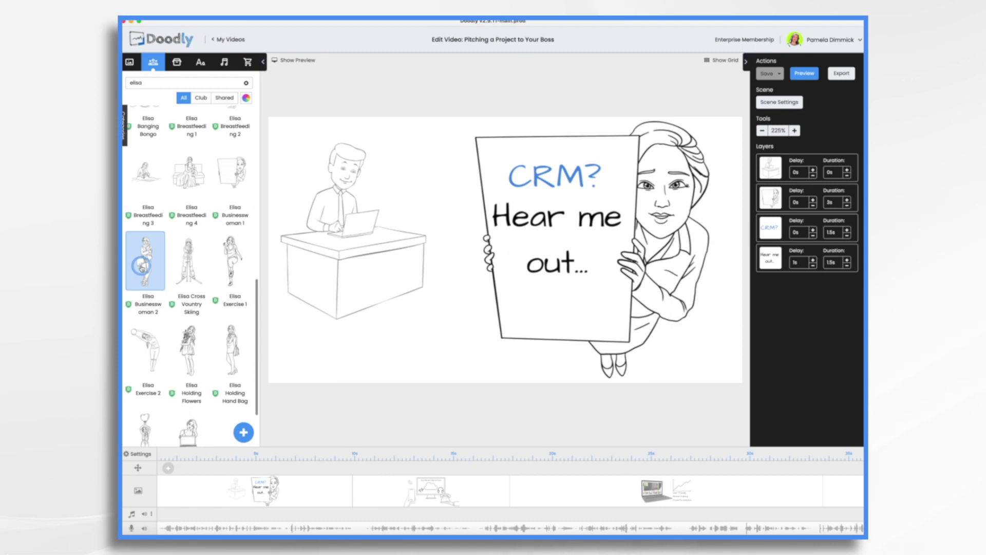
{"action": "scroll", "coordinate": [726, 502], "scroll_direction": "right", "scroll_amount": 10}
Place Elisa Businesswoman 2 beside the 2023 calendar and position the speech bubble
{"action": "left_click", "coordinate": [508, 492]}
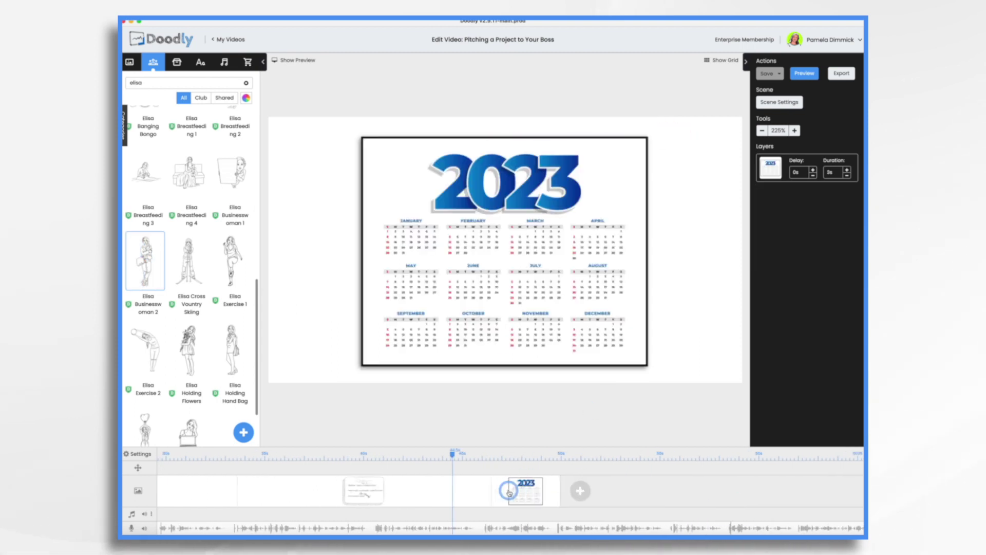
{"action": "left_click_drag", "start_coordinate": [145, 260], "coordinate": [307, 235]}
{"action": "left_click", "coordinate": [694, 368]}
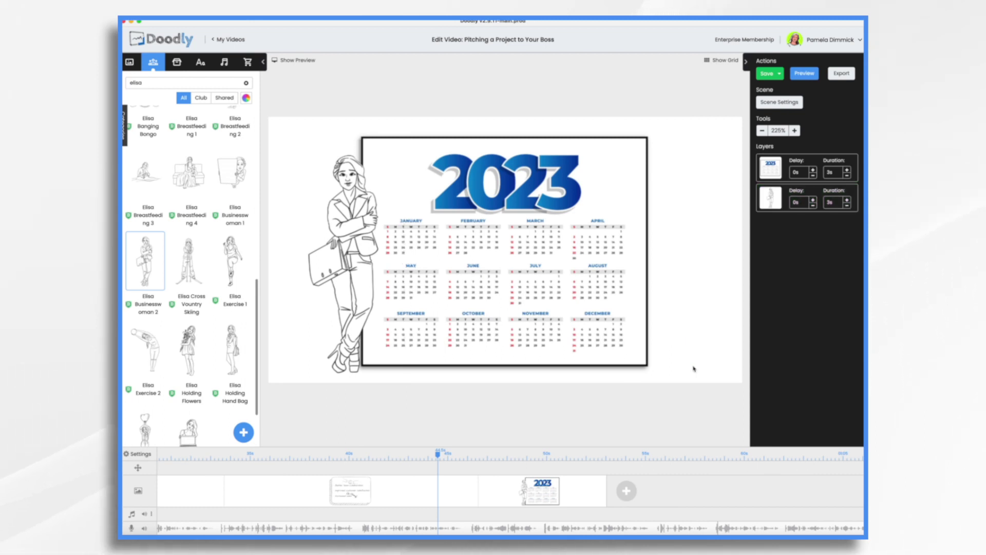
{"action": "left_click", "coordinate": [200, 61]}
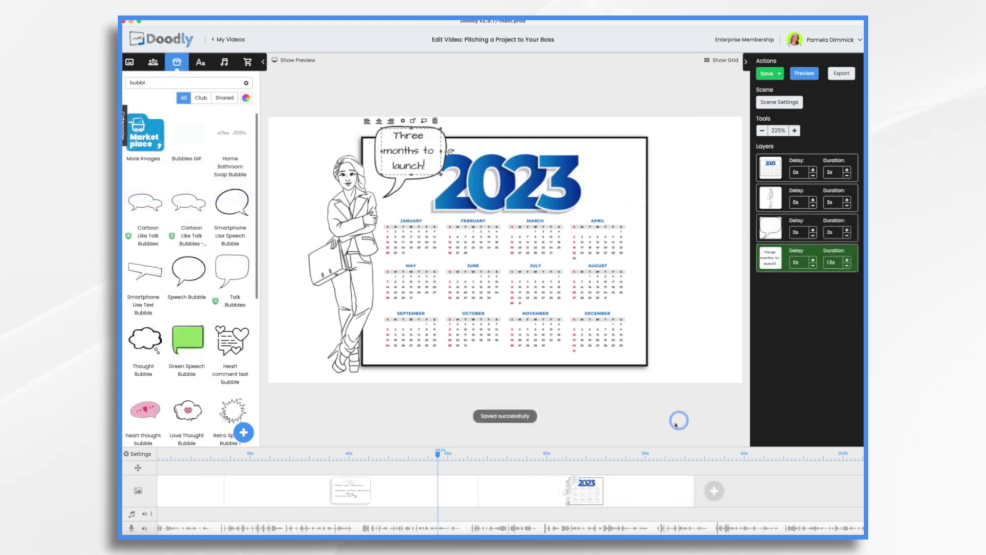
{"action": "left_click_drag", "start_coordinate": [596, 502], "coordinate": [425, 494]}
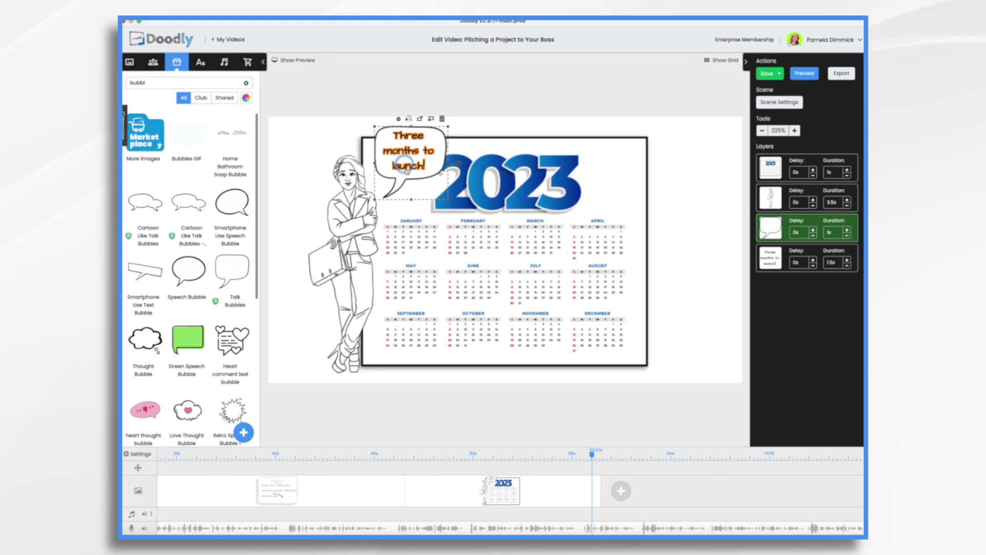
Save the project, apply the bullet-list scene's settings, and adjust the handshake layer's timing
{"action": "left_click", "coordinate": [377, 494]}
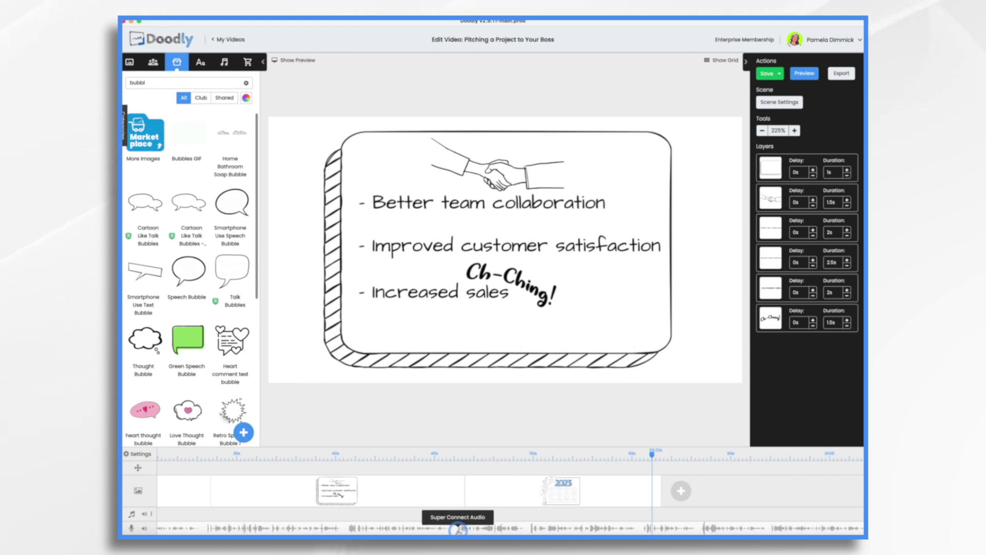
{"action": "key", "text": "super+s"}
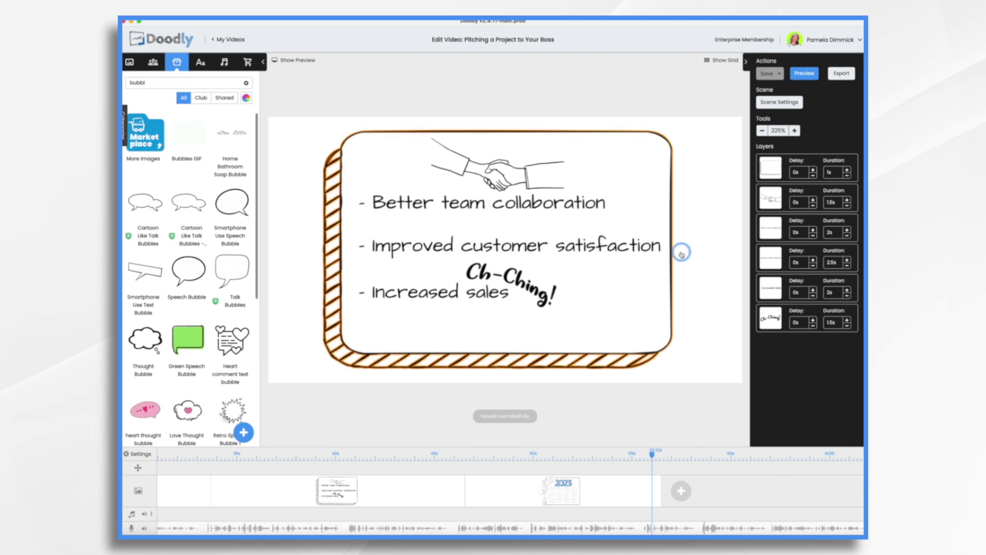
{"action": "left_click", "coordinate": [770, 105]}
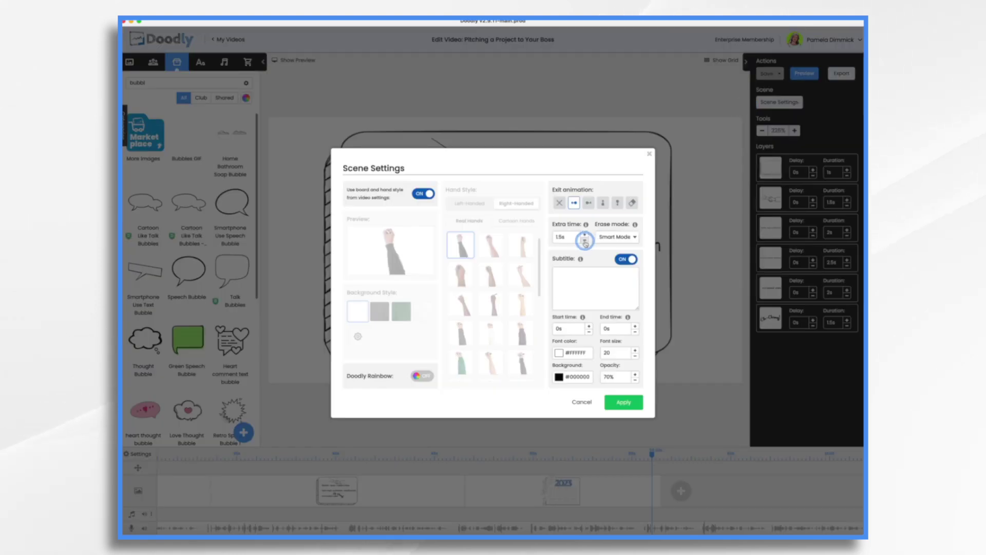
{"action": "left_click", "coordinate": [633, 402]}
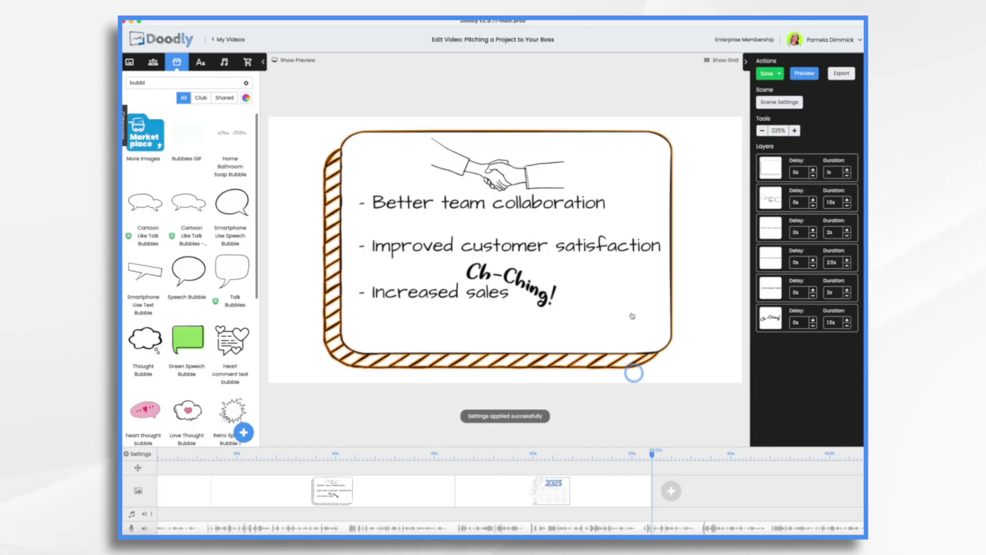
{"action": "left_click", "coordinate": [811, 194]}
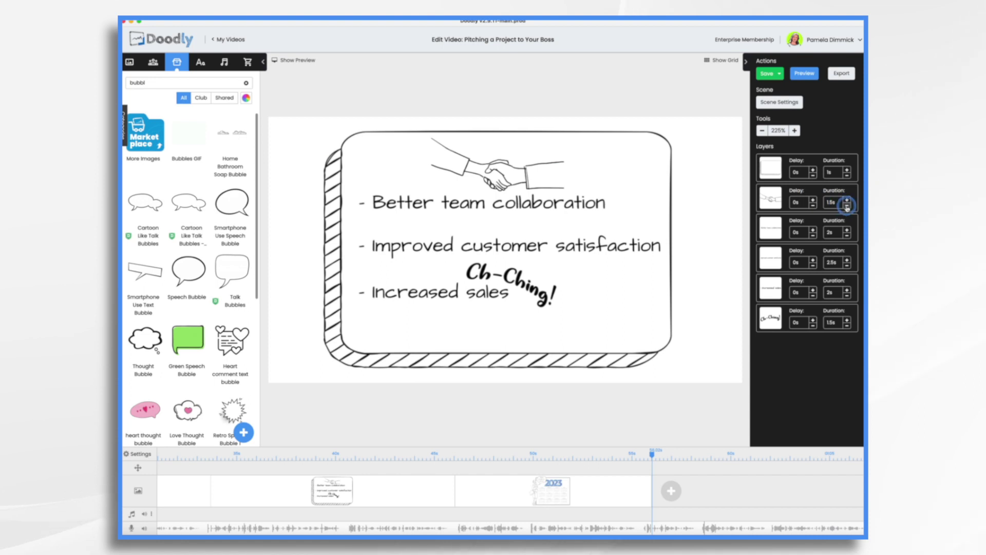
Set the calendar, woman and speech bubble drawing times to 0s, 2s and 0.5s
{"action": "left_click", "coordinate": [505, 479]}
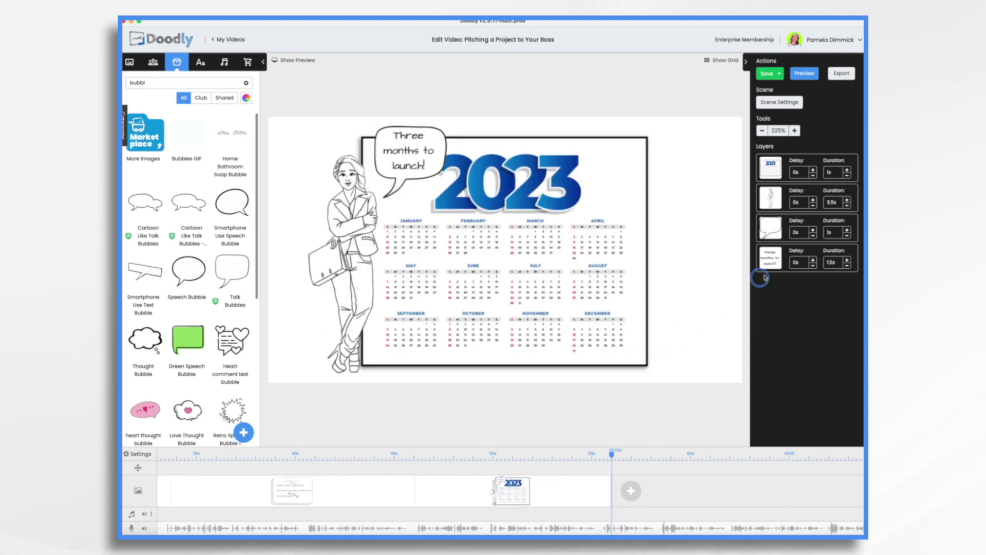
{"action": "left_click", "coordinate": [847, 176]}
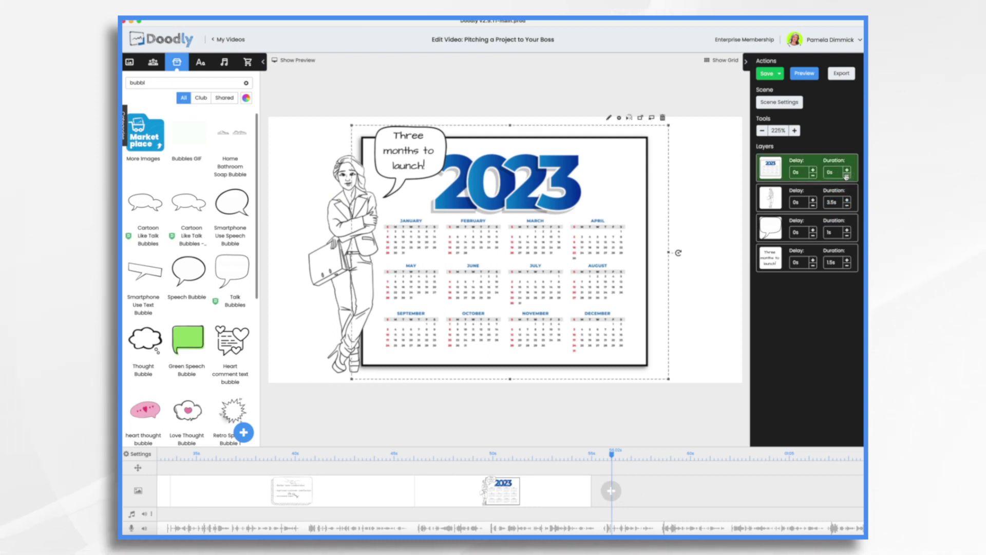
{"action": "left_click", "coordinate": [848, 203]}
{"action": "left_click", "coordinate": [847, 206]}
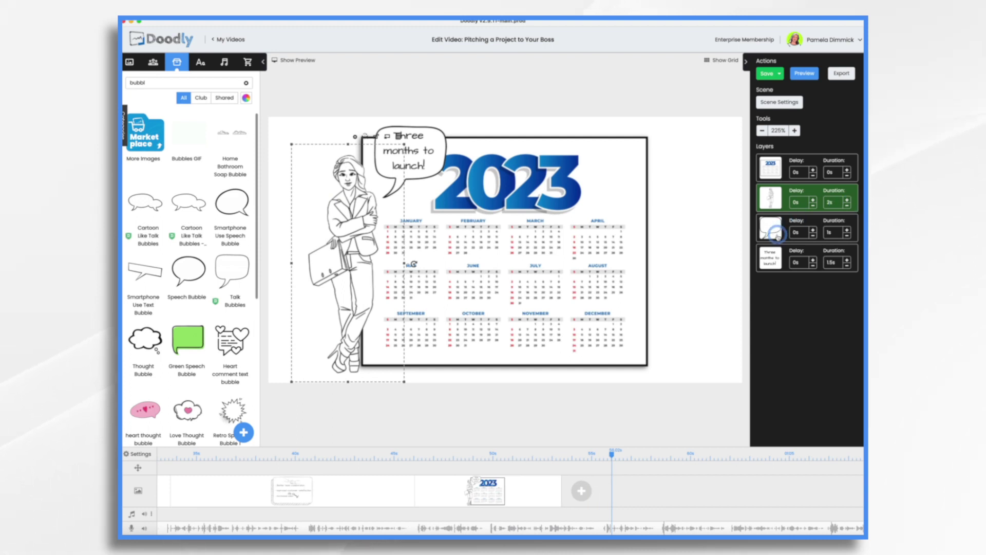
{"action": "left_click", "coordinate": [846, 236]}
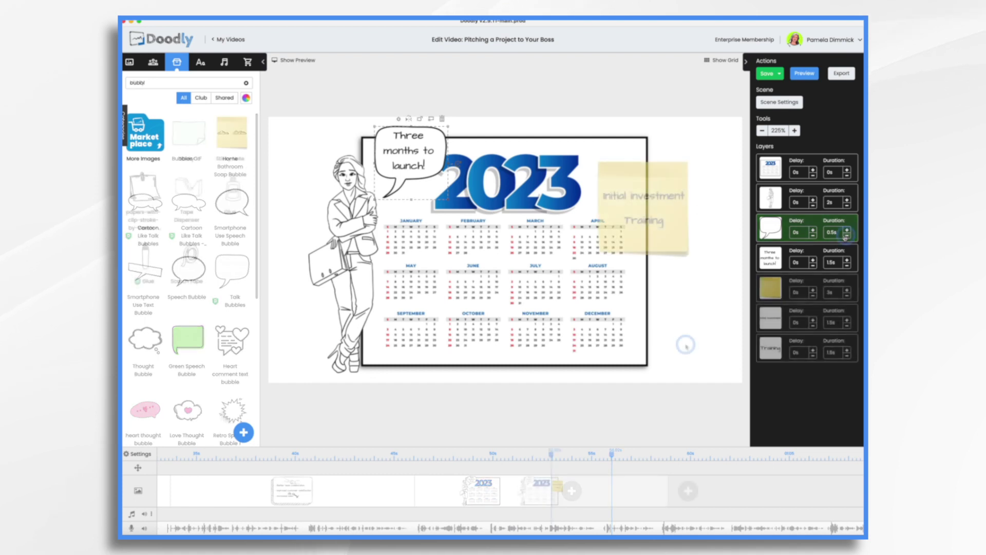
{"action": "left_click", "coordinate": [687, 345]}
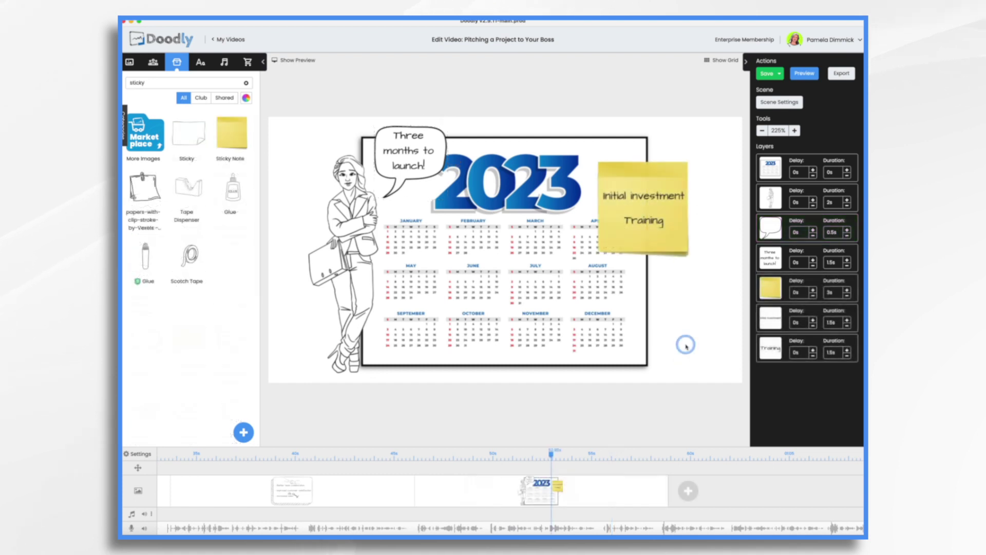
Add a large Bangers 'CHANGE' text to the empty scene, then add another blank scene
{"action": "left_click", "coordinate": [439, 497]}
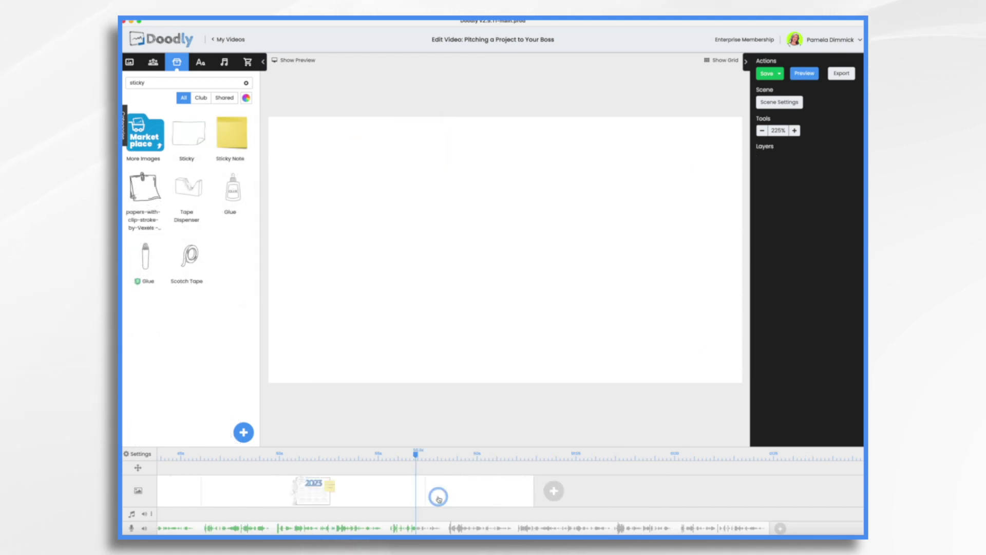
{"action": "left_click", "coordinate": [200, 61]}
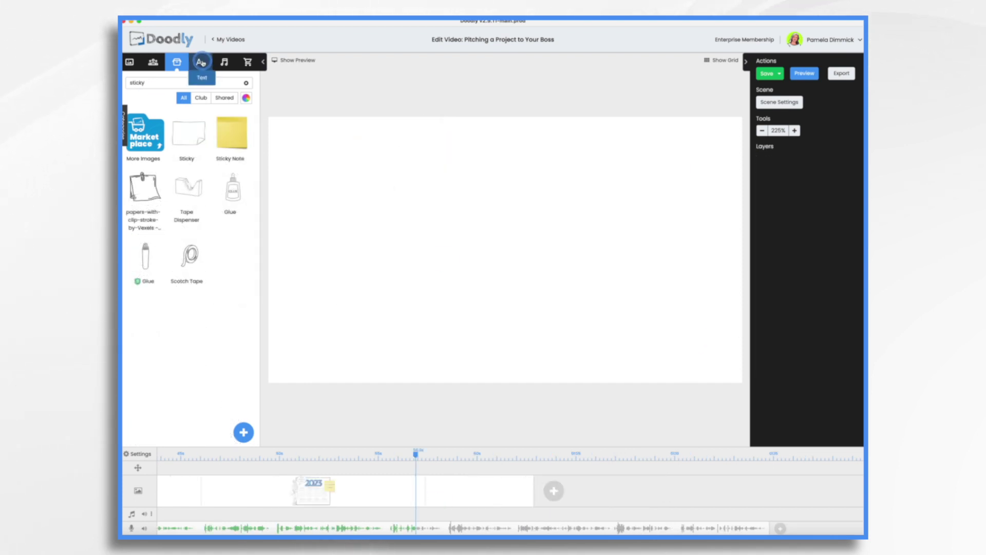
{"action": "scroll", "coordinate": [193, 229], "scroll_direction": "down", "scroll_amount": 2}
{"action": "scroll", "coordinate": [194, 228], "scroll_direction": "up", "scroll_amount": 2}
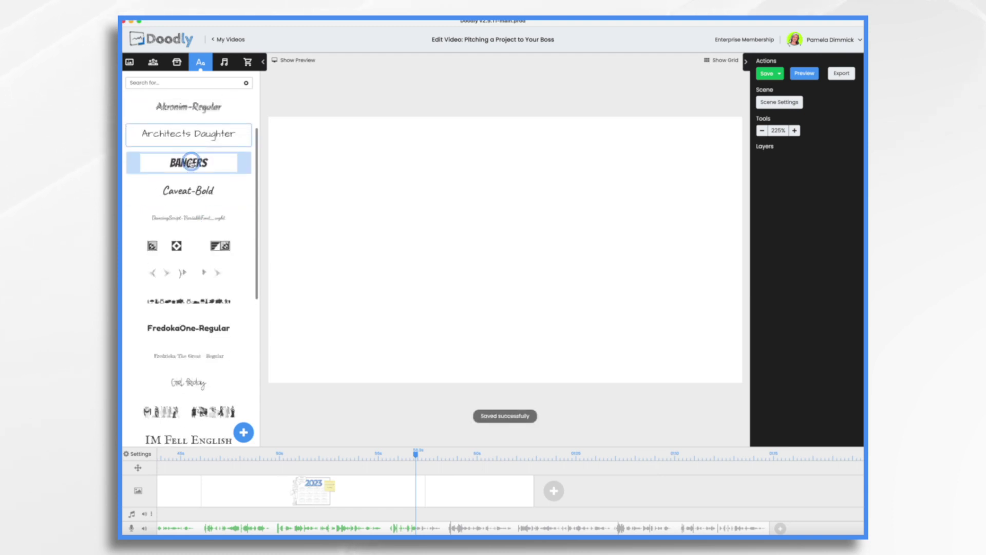
{"action": "left_click_drag", "start_coordinate": [189, 162], "coordinate": [506, 242]}
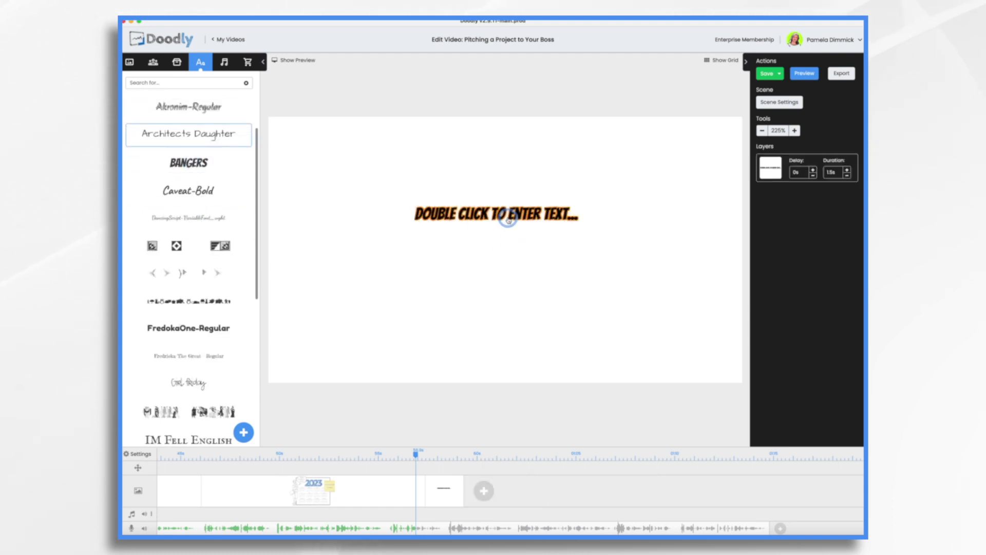
{"action": "double_click", "coordinate": [509, 219]}
{"action": "type", "text": "CHANGE"}
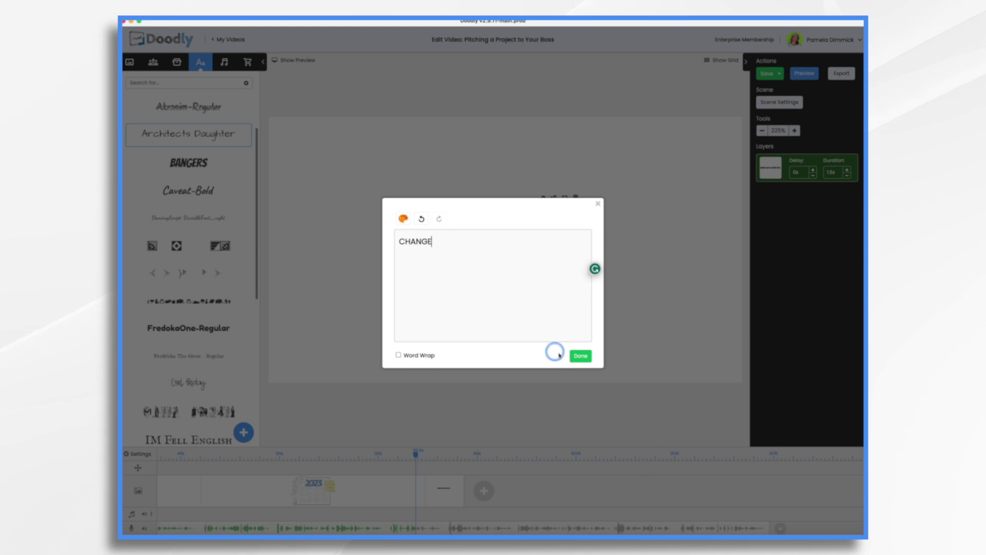
{"action": "left_click", "coordinate": [580, 356]}
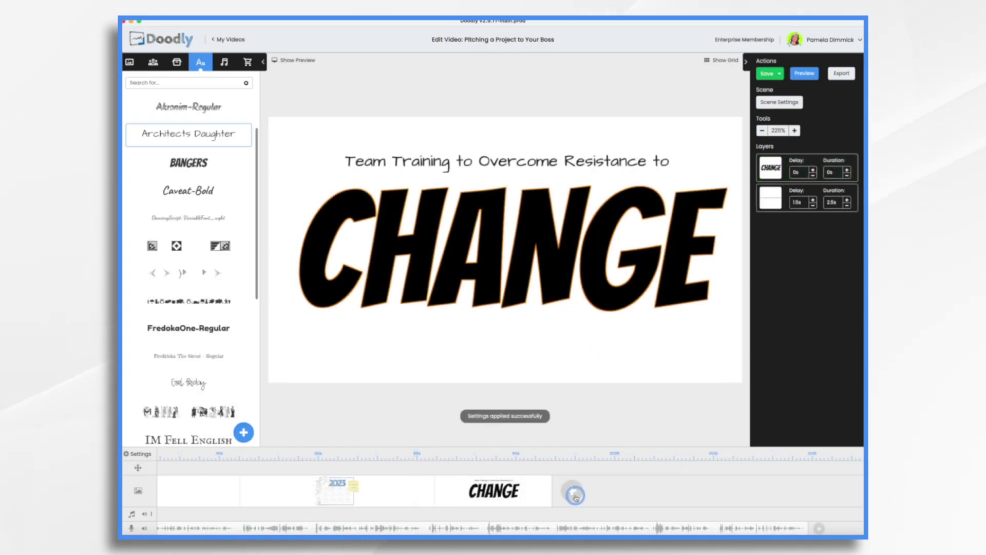
{"action": "left_click", "coordinate": [576, 495]}
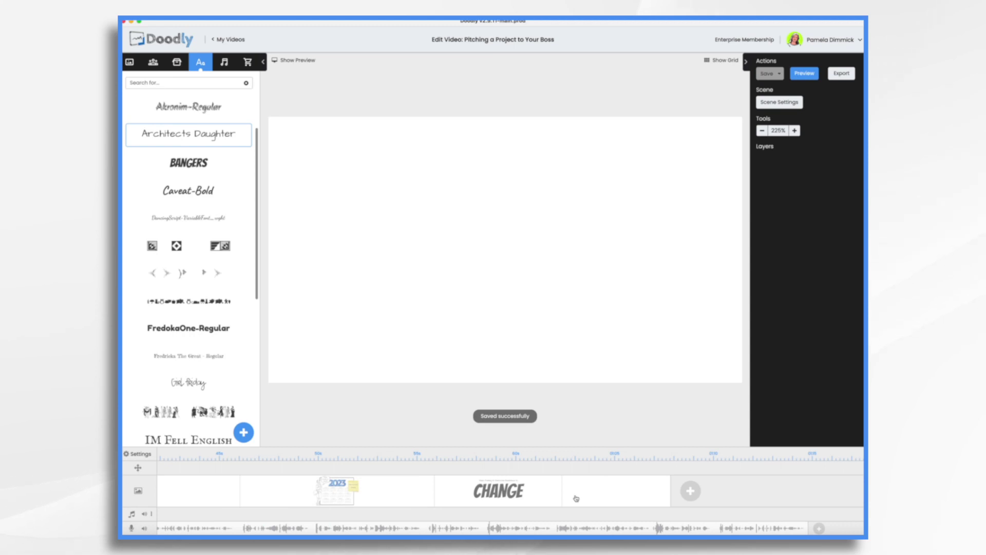
Place an enlarged Elisa Holding White sign near the bottom edge and paste the laptop image
{"action": "left_click", "coordinate": [153, 62]}
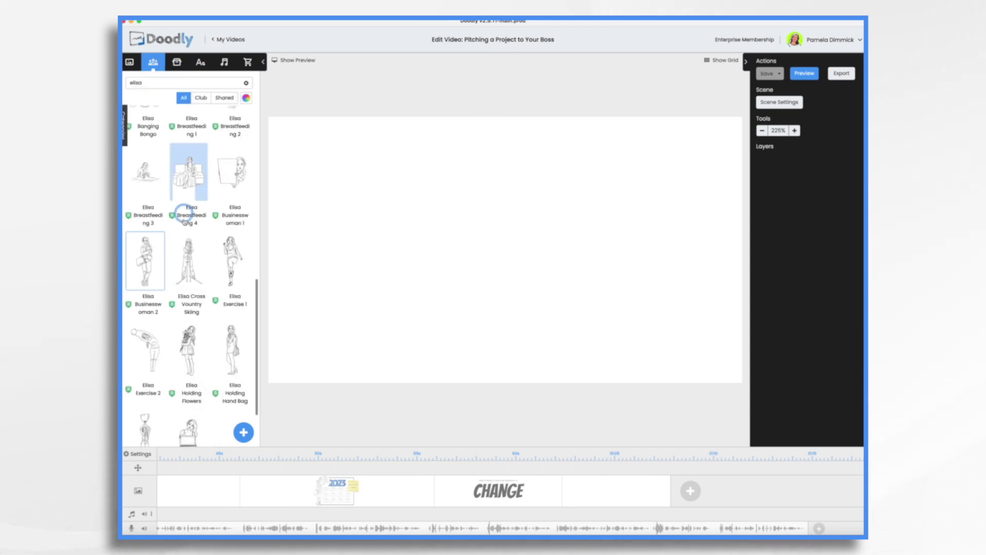
{"action": "scroll", "coordinate": [177, 294], "scroll_direction": "up", "scroll_amount": 10}
{"action": "left_click_drag", "start_coordinate": [232, 231], "coordinate": [430, 218]}
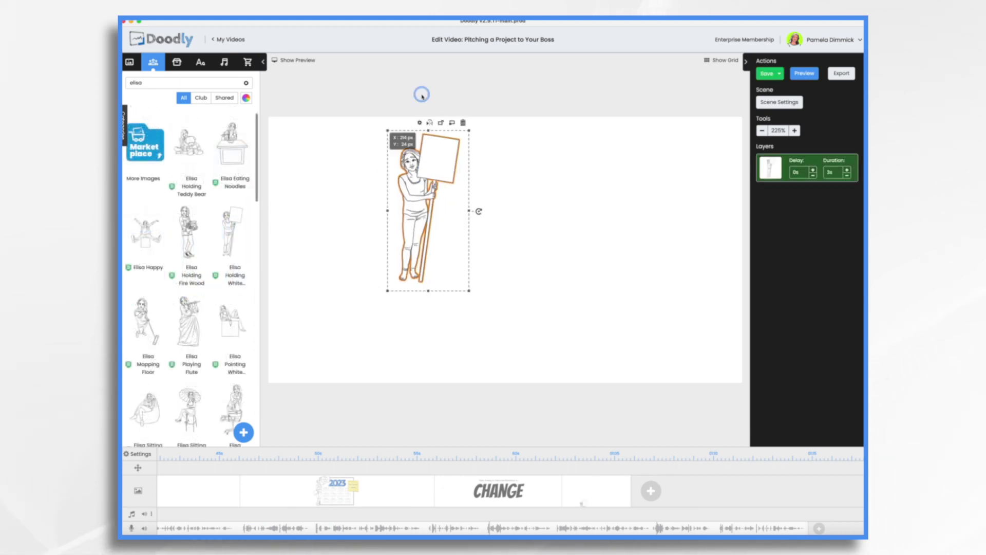
{"action": "left_click_drag", "start_coordinate": [428, 132], "coordinate": [396, 111]}
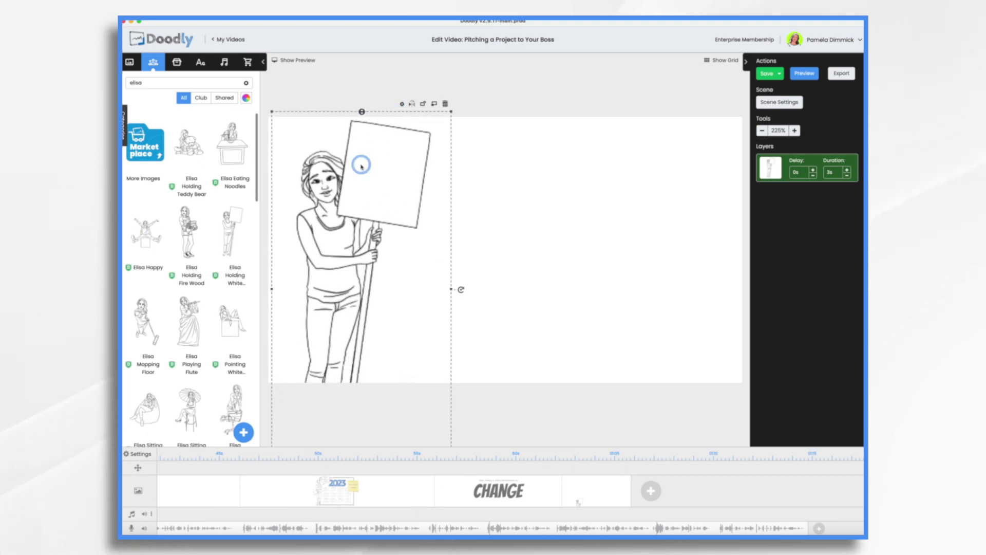
{"action": "left_click_drag", "start_coordinate": [361, 166], "coordinate": [382, 250]}
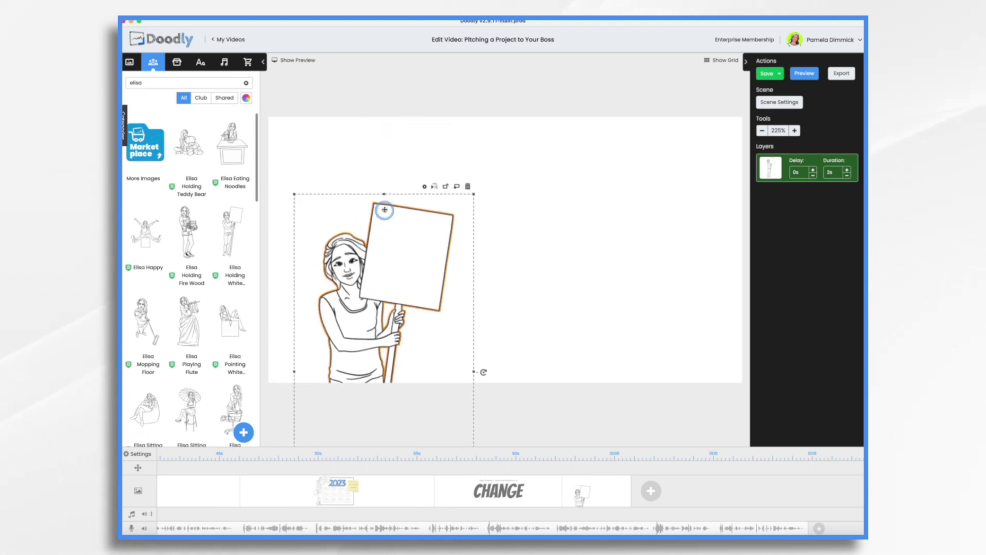
{"action": "left_click_drag", "start_coordinate": [384, 195], "coordinate": [403, 75]}
{"action": "left_click_drag", "start_coordinate": [388, 159], "coordinate": [385, 214]}
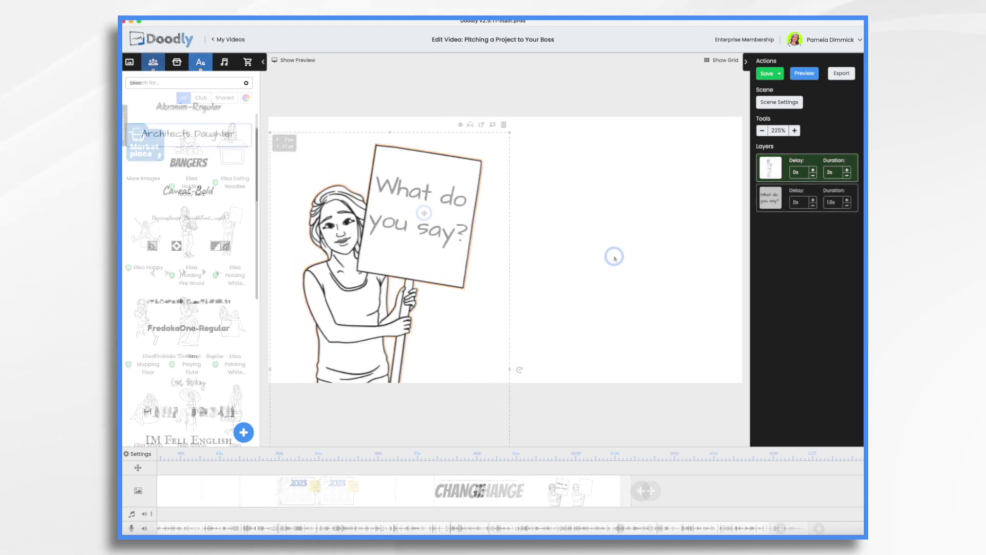
{"action": "key", "text": "super+v"}
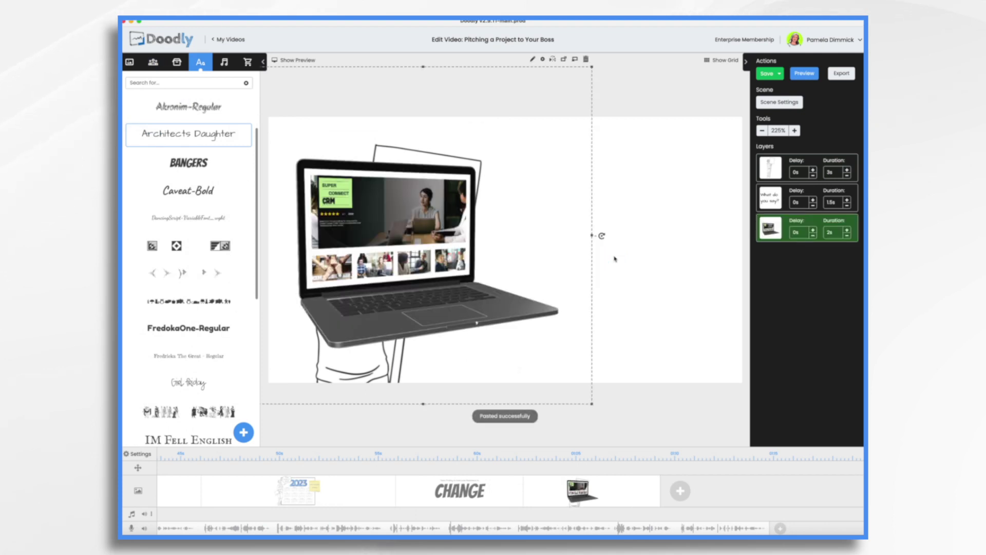
Position the laptop image on the canvas and make it the first layer
{"action": "left_click_drag", "start_coordinate": [355, 236], "coordinate": [388, 241]}
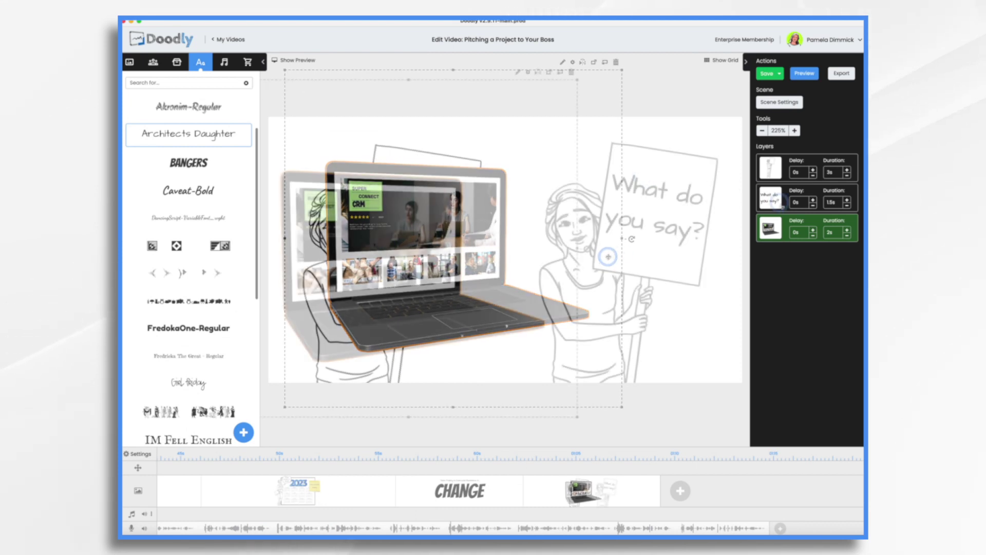
{"action": "left_click_drag", "start_coordinate": [770, 228], "coordinate": [791, 172]}
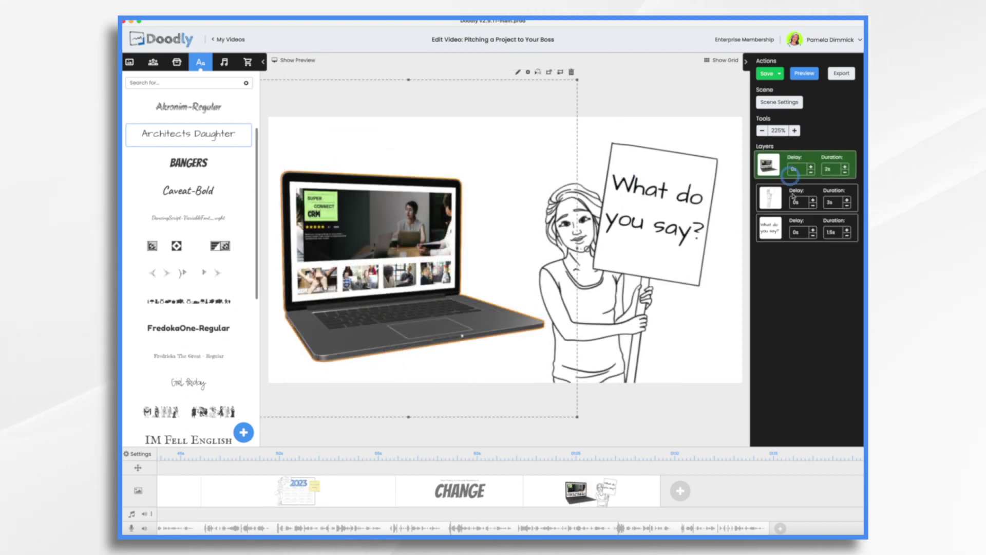
{"action": "left_click", "coordinate": [732, 439]}
Set the scene's extra time to 7s, apply it, and save the project
{"action": "left_click", "coordinate": [776, 105]}
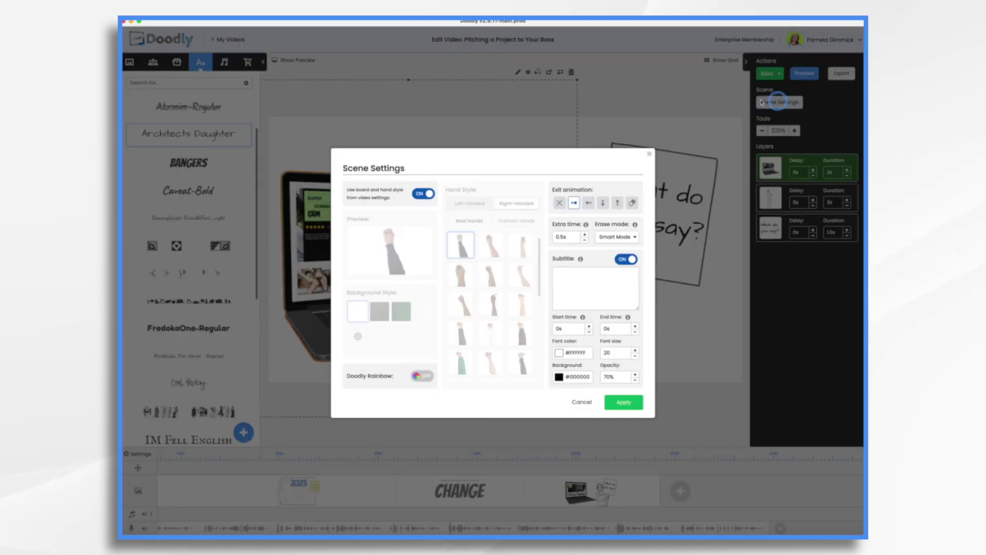
{"action": "left_click", "coordinate": [564, 287]}
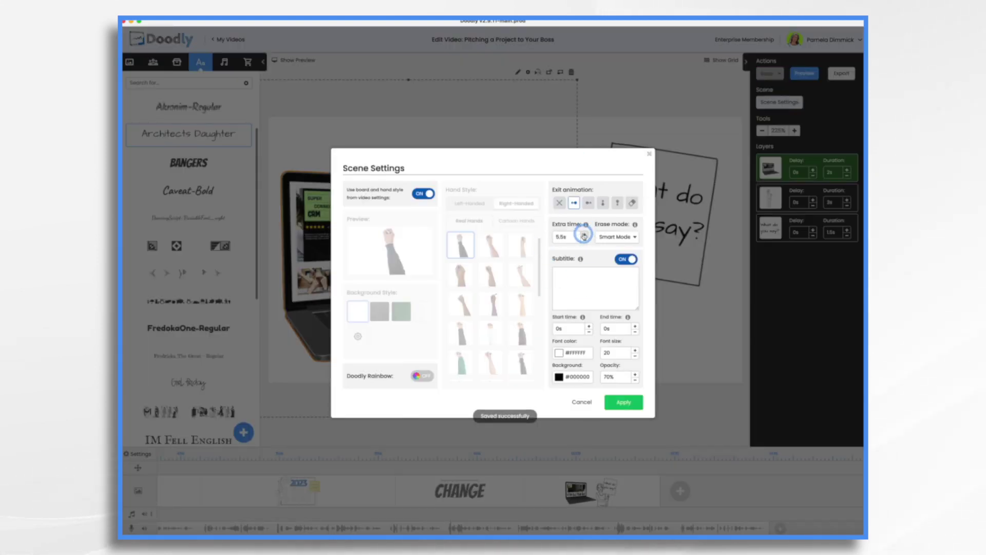
{"action": "left_click", "coordinate": [584, 234]}
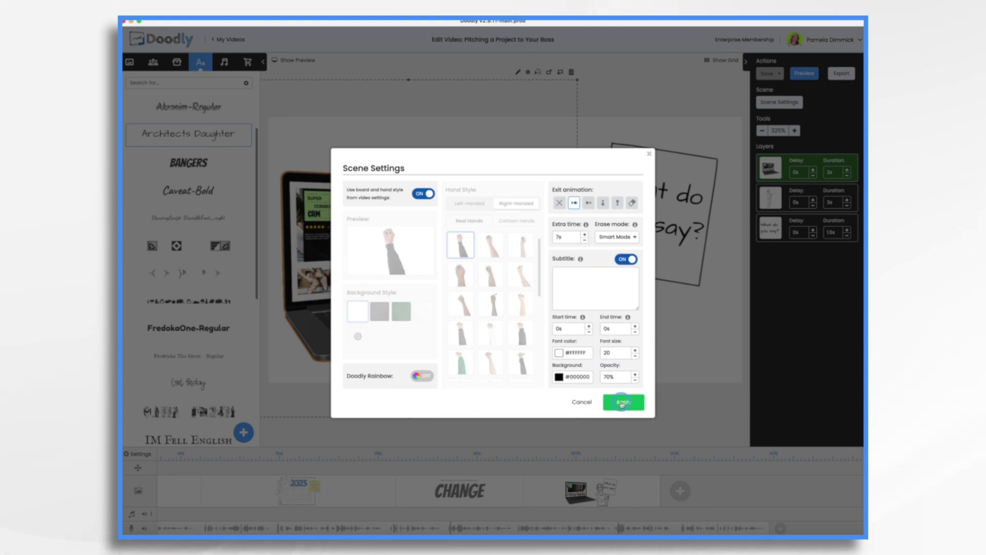
{"action": "left_click", "coordinate": [623, 404]}
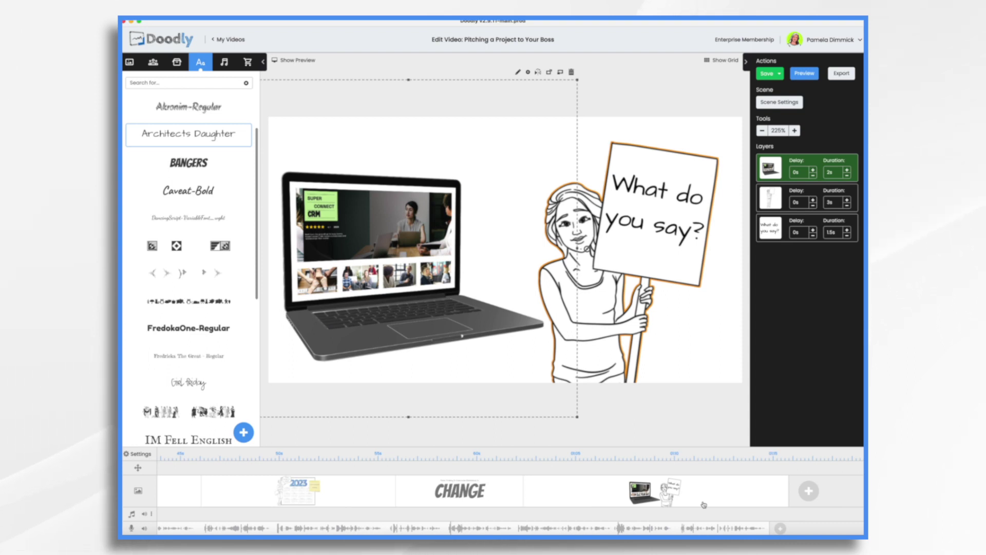
{"action": "key", "text": "super+s"}
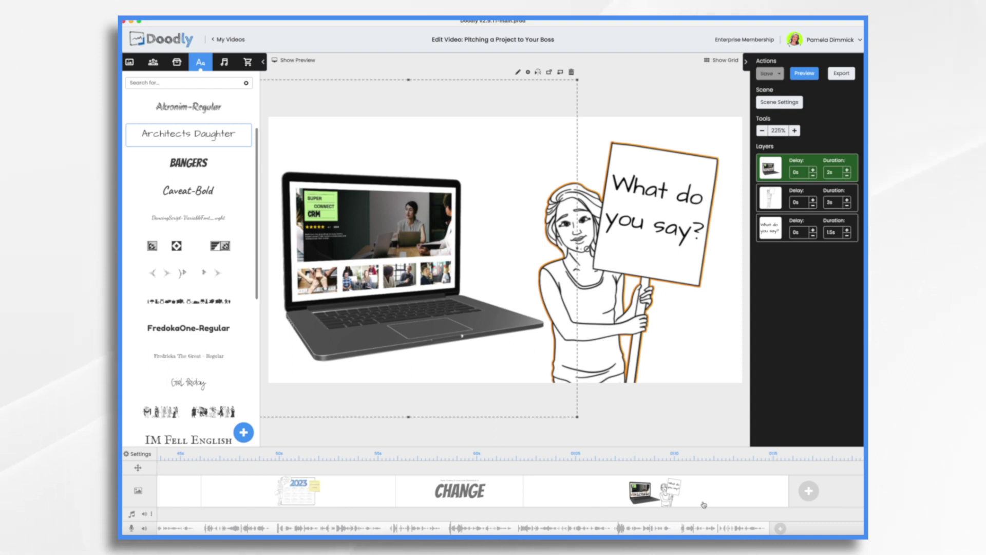